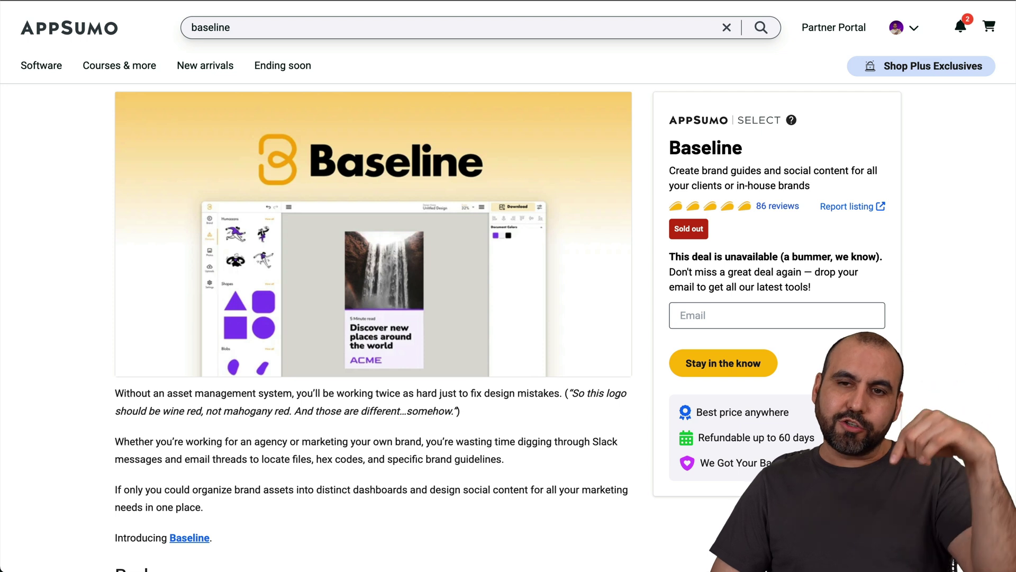
# Switch to Baseline, create a new brand and name it SAAS TEST.
pyautogui.click(904, 28)
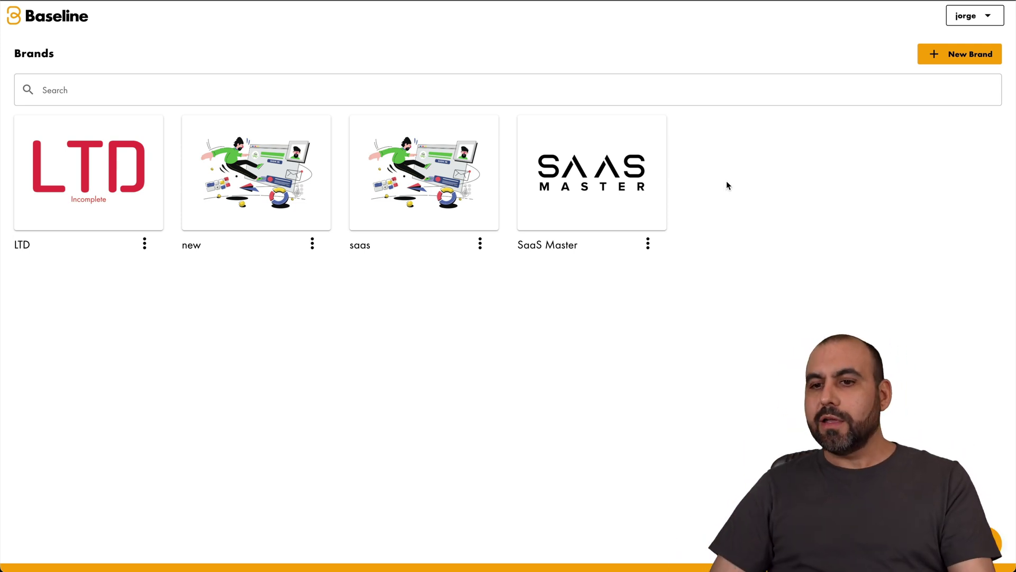
pyautogui.click(952, 59)
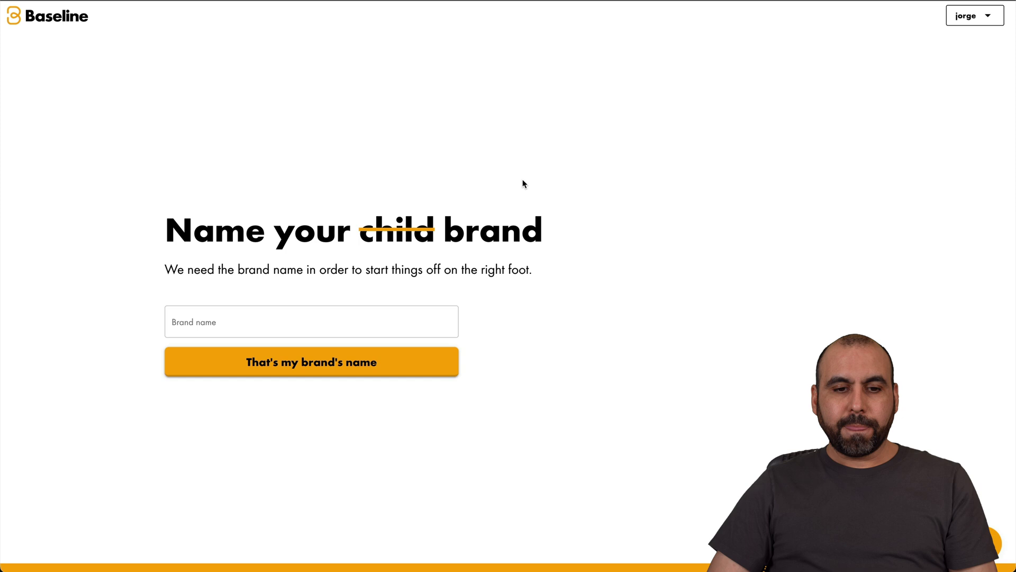
pyautogui.click(246, 325)
pyautogui.write('SAAS TEST')
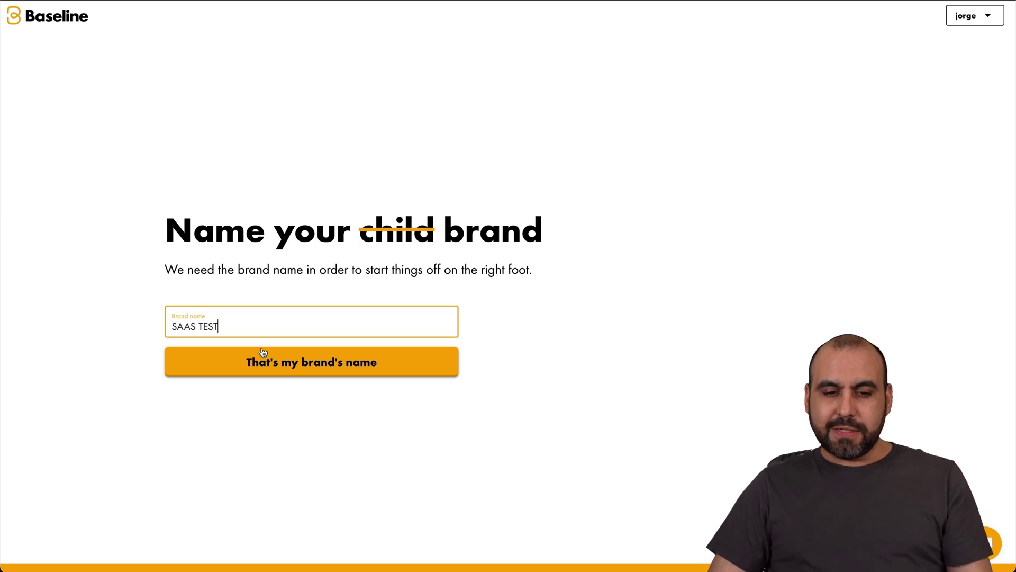
pyautogui.click(263, 353)
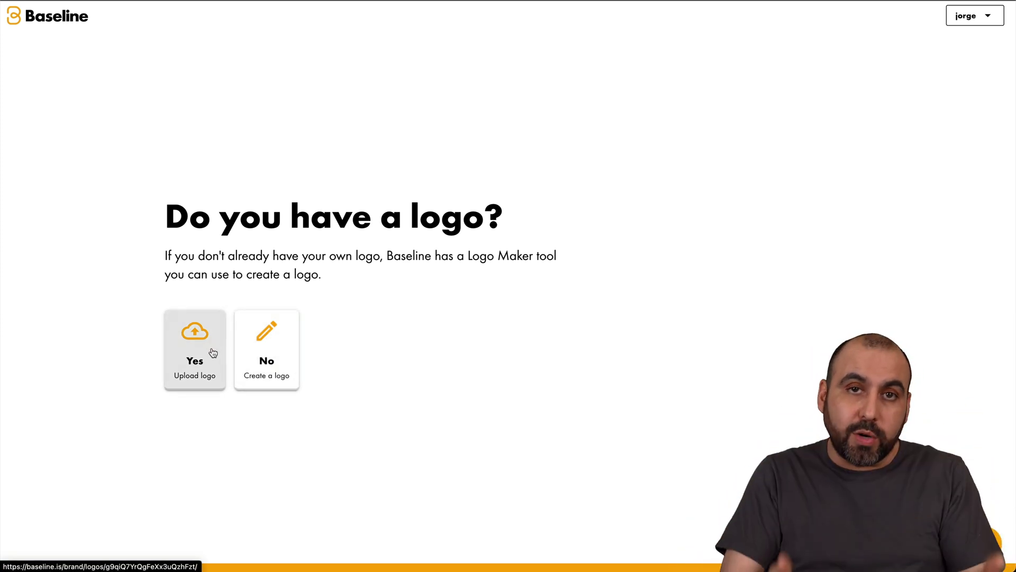
# Choose to create a logo instead of uploading one, and select the blue, orange, magenta and bright green color palette.
pyautogui.click(266, 354)
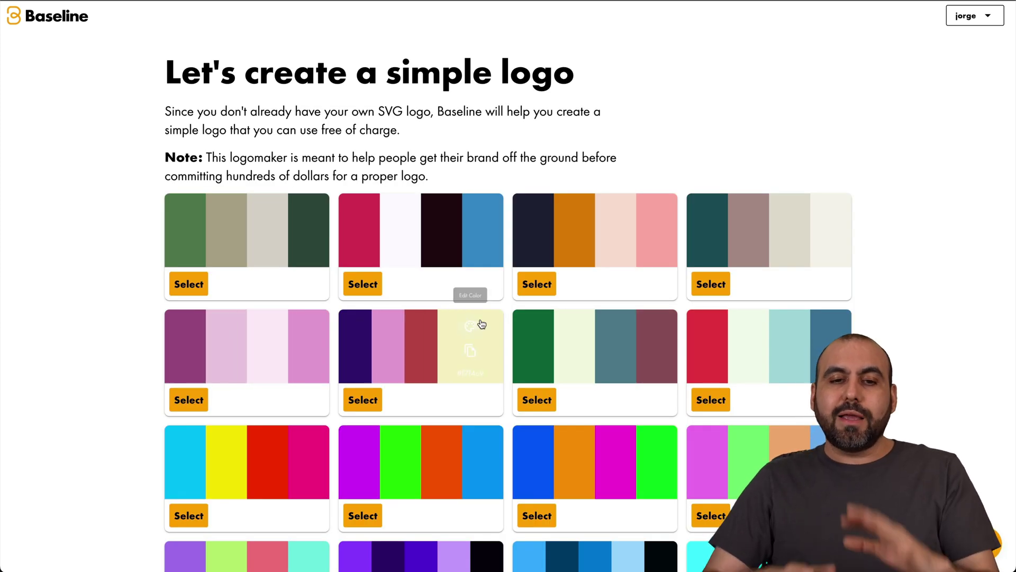
pyautogui.scroll(-6, 482, 324)
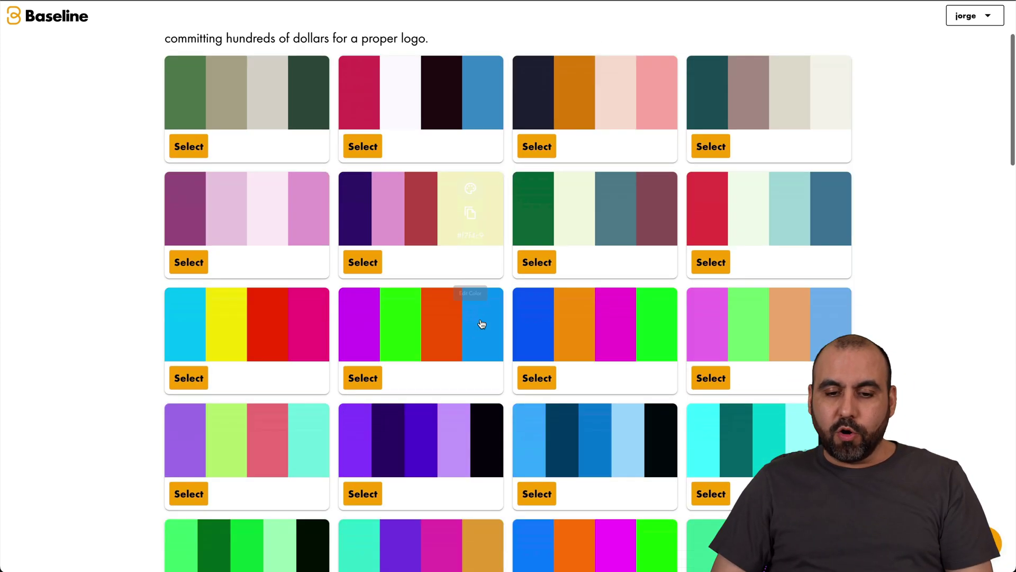
pyautogui.scroll(-4, 481, 321)
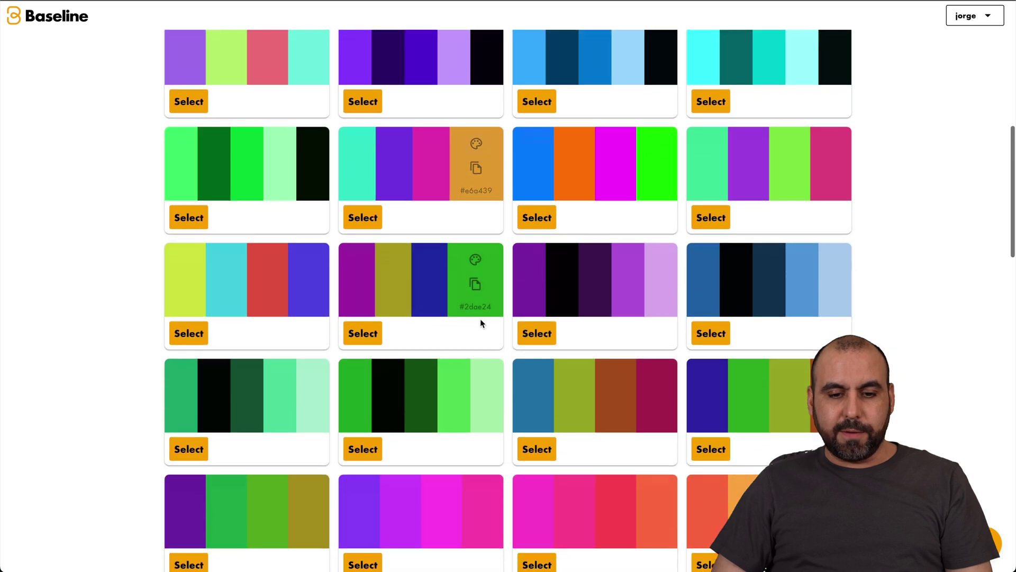
pyautogui.scroll(3, 595, 285)
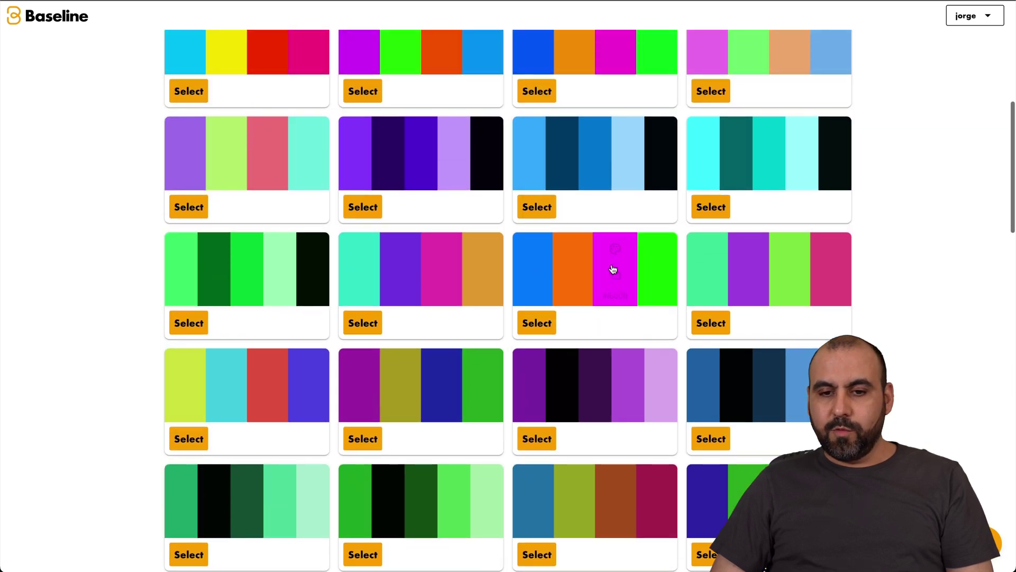
pyautogui.click(536, 323)
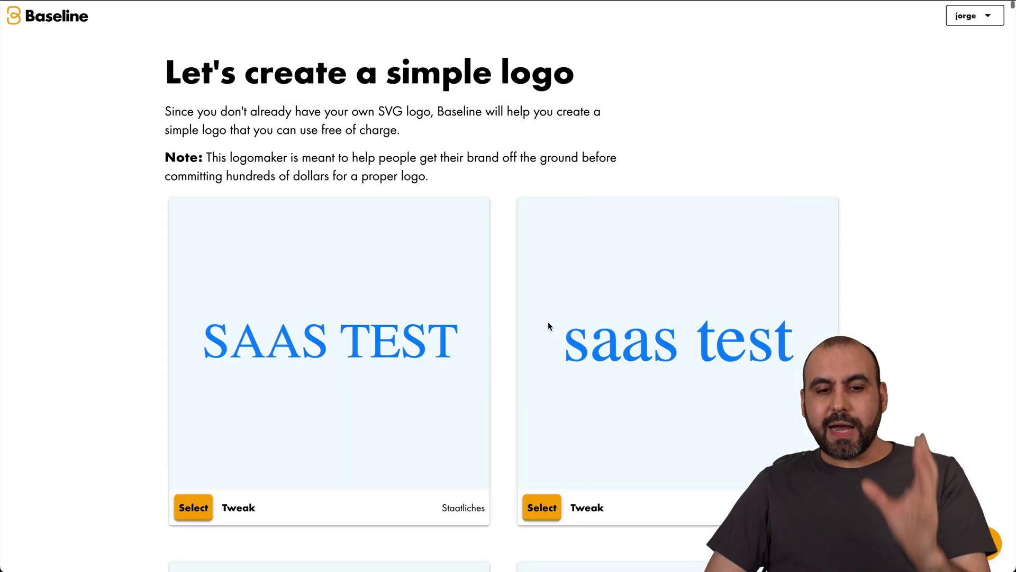
# Browse the generated wordmarks and select the SAAS TEST logo in the Press Start 2P font.
pyautogui.scroll(-8, 526, 386)
pyautogui.scroll(-17, 525, 388)
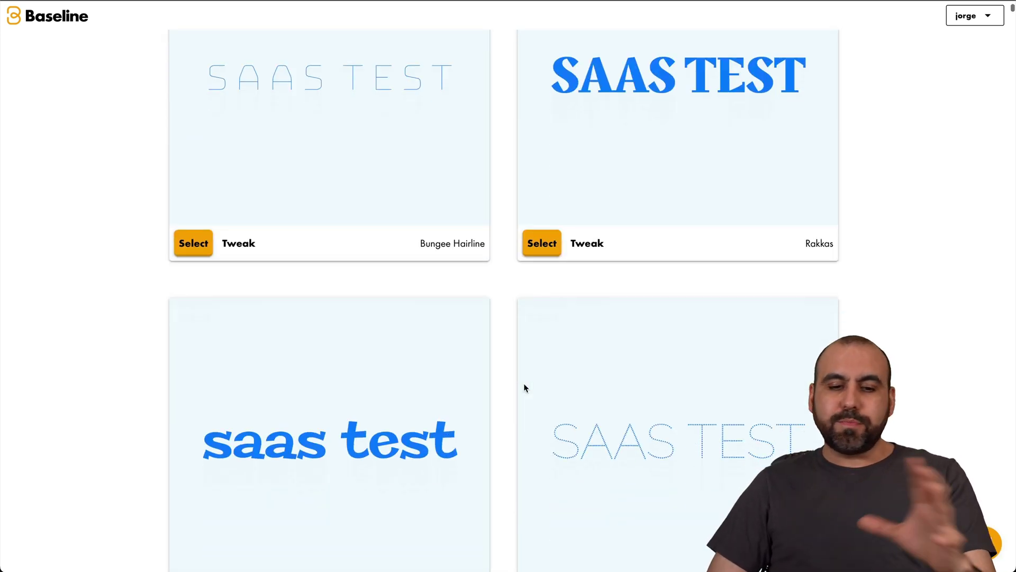
pyautogui.scroll(-17, 525, 388)
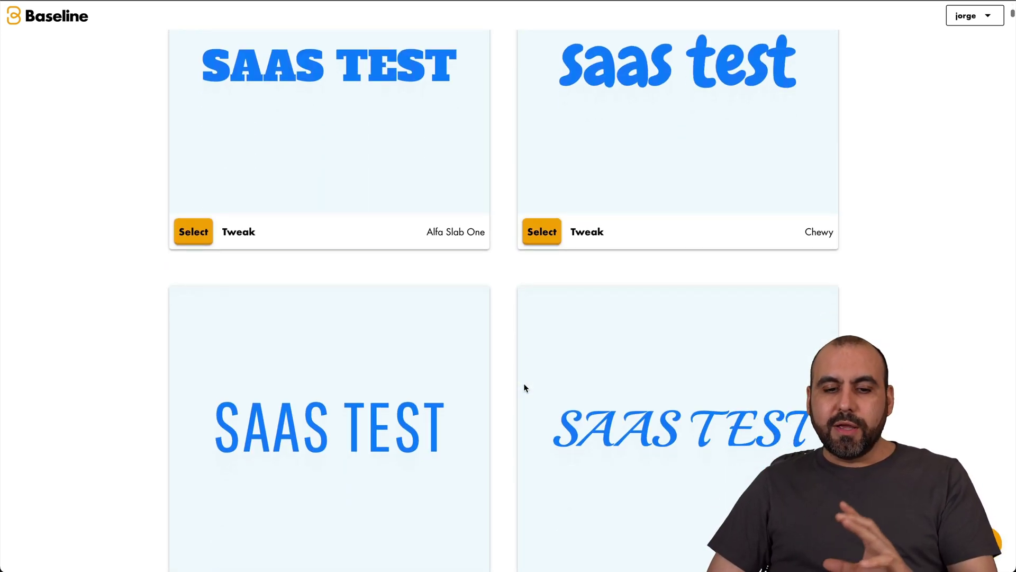
pyautogui.scroll(-13, 525, 388)
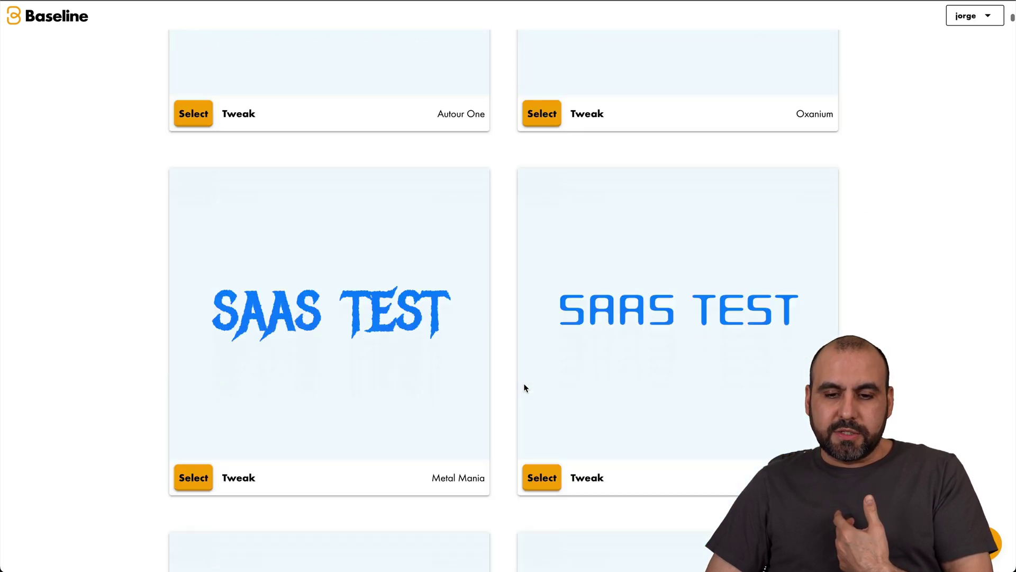
pyautogui.scroll(-2, 525, 388)
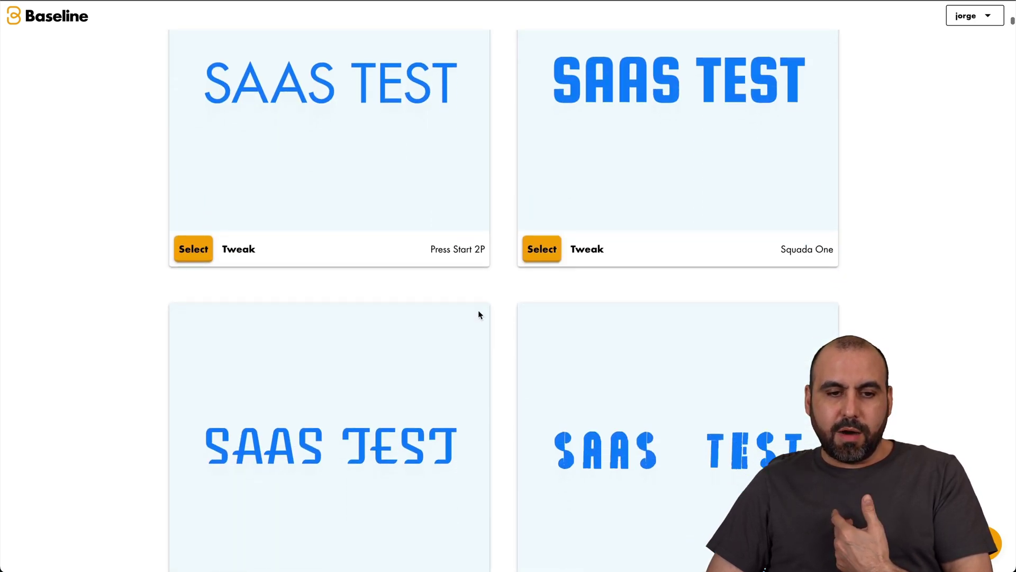
pyautogui.scroll(2, 479, 315)
pyautogui.click(197, 379)
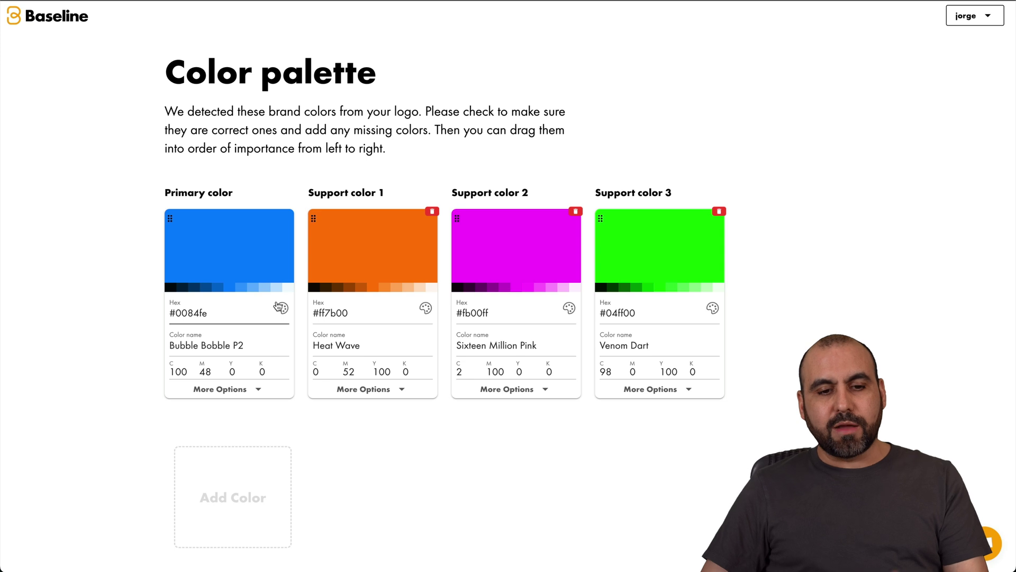
# Check the primary color's picker without changing the color, and confirm the brand color palette.
pyautogui.click(282, 308)
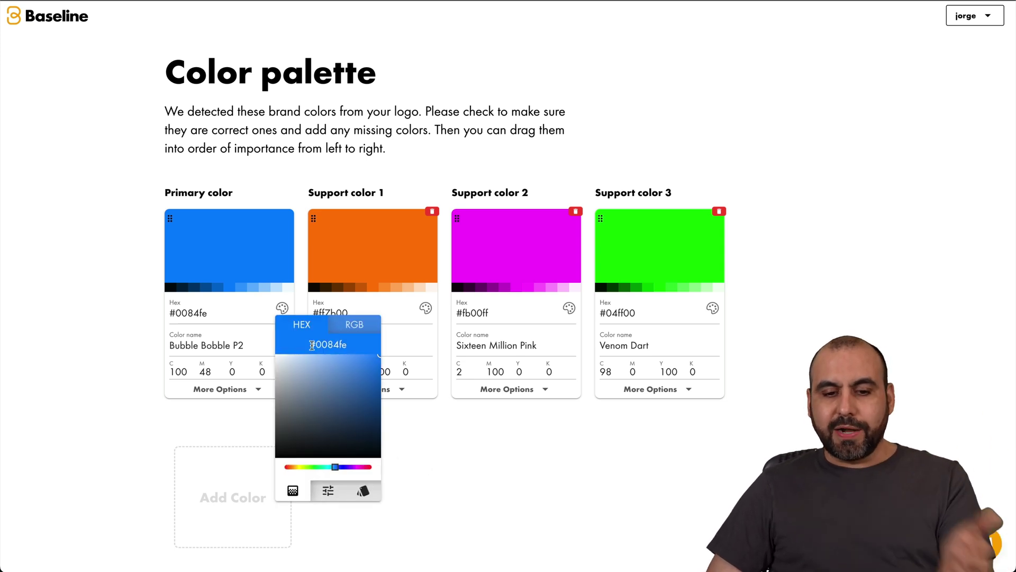
pyautogui.click(475, 454)
pyautogui.scroll(-2, 476, 456)
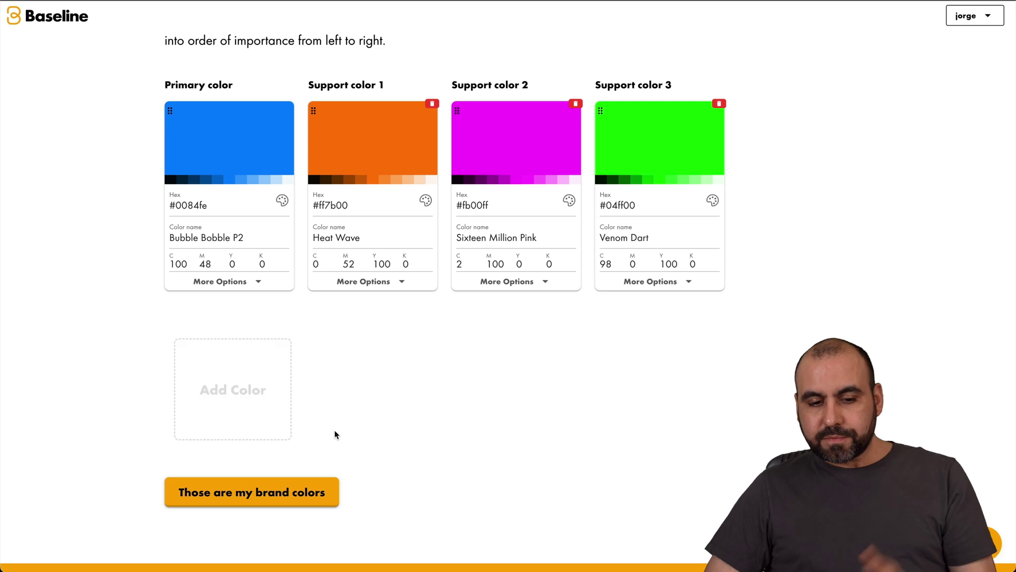
pyautogui.click(311, 493)
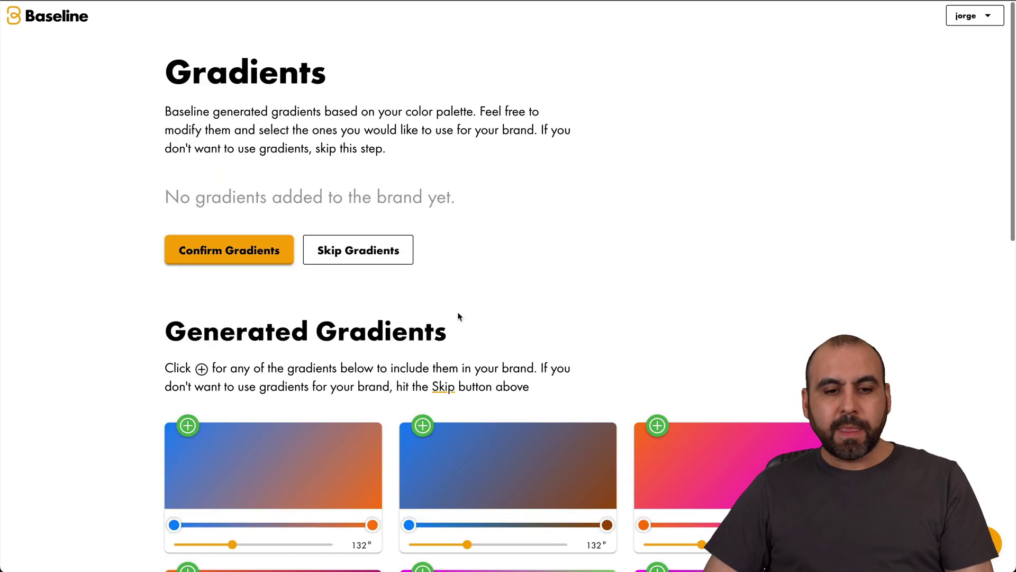
# Add the magenta-to-bright-green and magenta-to-dark-green generated gradients to the brand and confirm them.
pyautogui.scroll(-1, 252, 331)
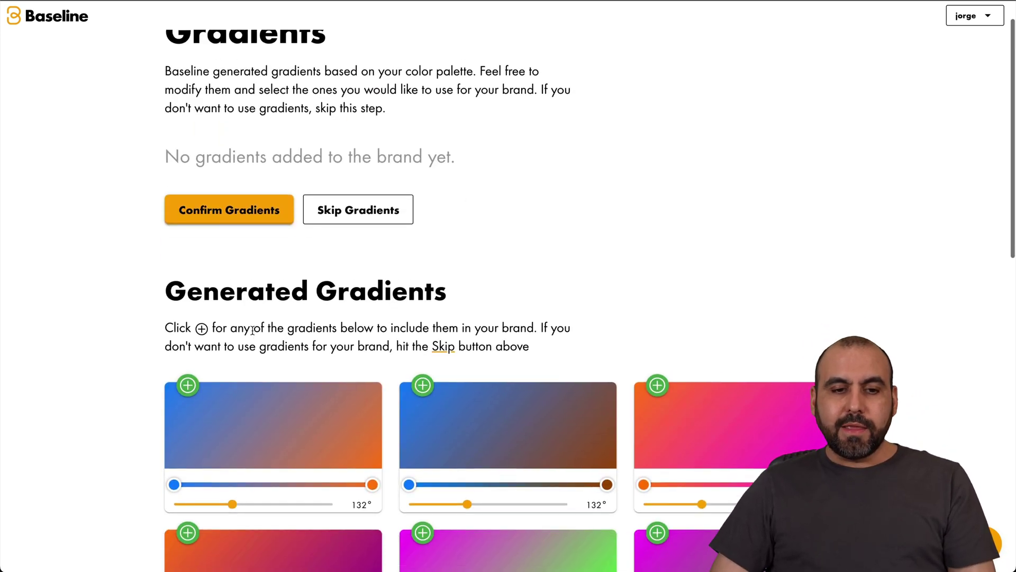
pyautogui.scroll(-6, 253, 331)
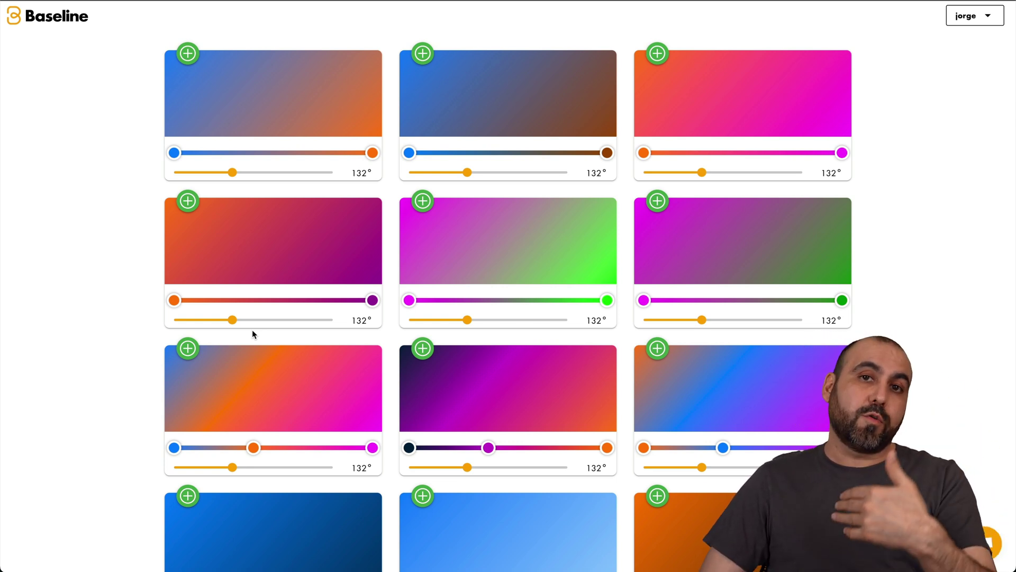
pyautogui.click(423, 201)
pyautogui.click(660, 201)
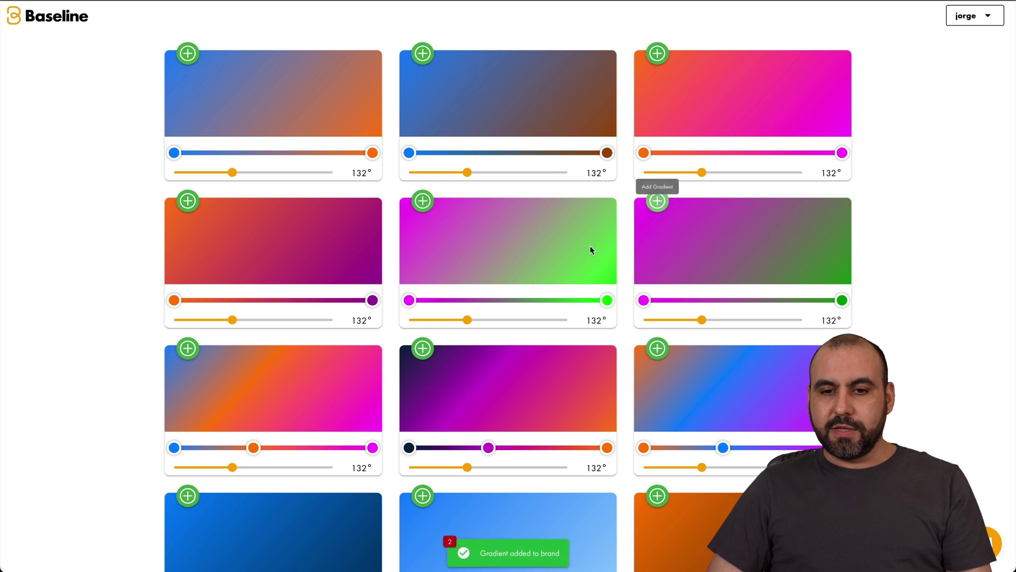
pyautogui.scroll(9, 496, 260)
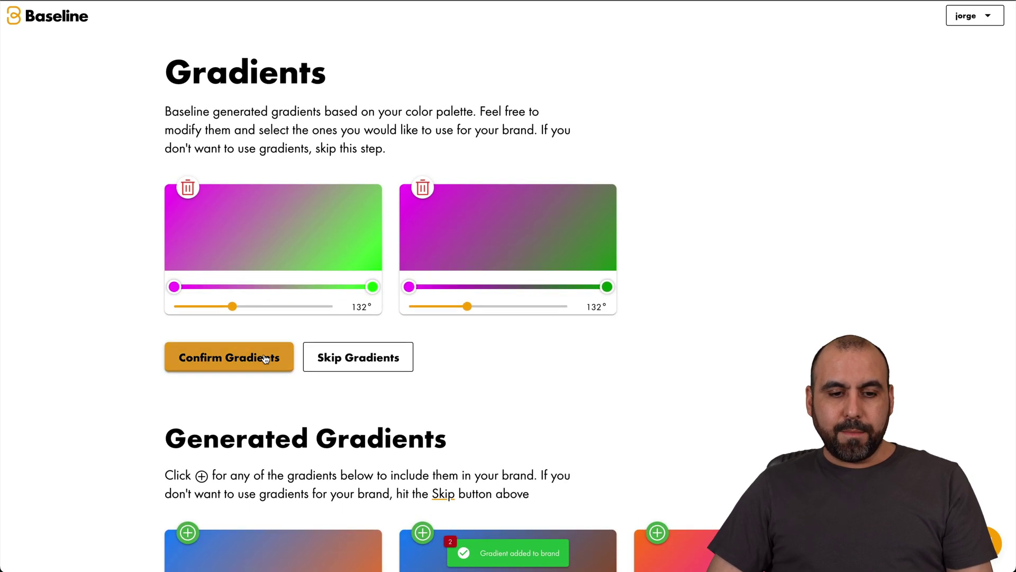
pyautogui.click(264, 359)
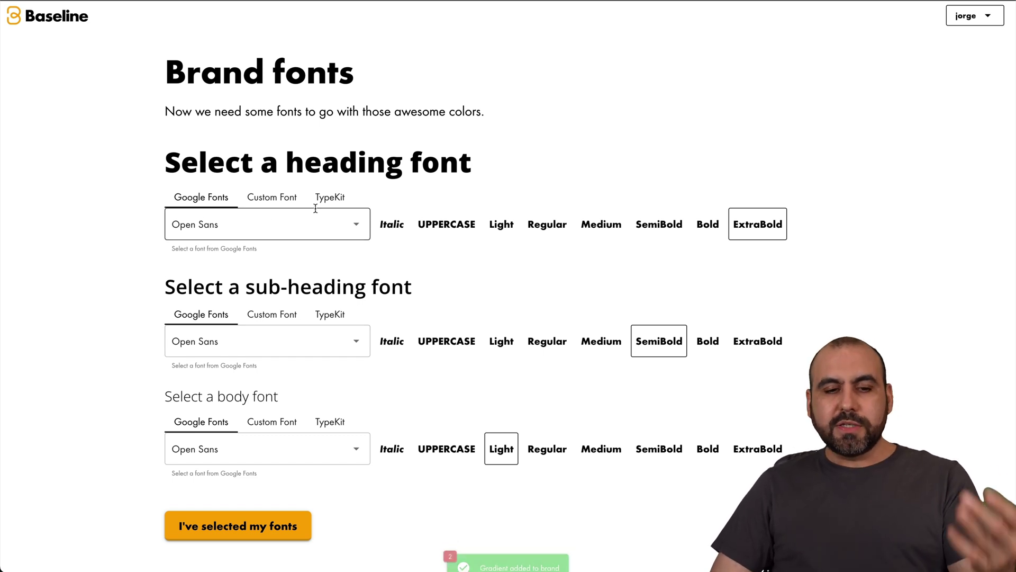
# Check the Custom Font and TypeKit sources for the heading font, and return to Google Fonts.
pyautogui.scroll(-1, 344, 209)
pyautogui.scroll(1, 314, 209)
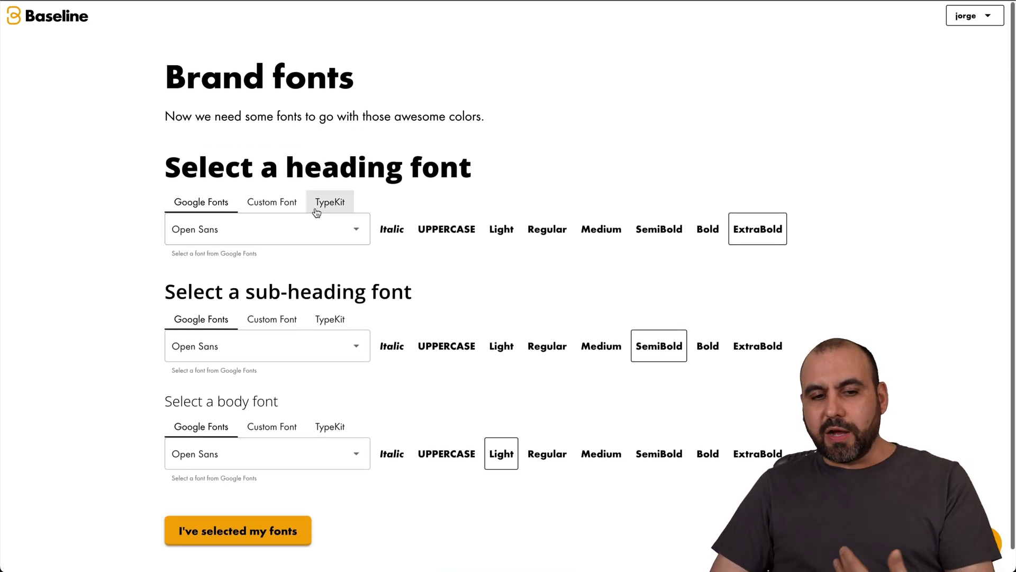
pyautogui.click(278, 200)
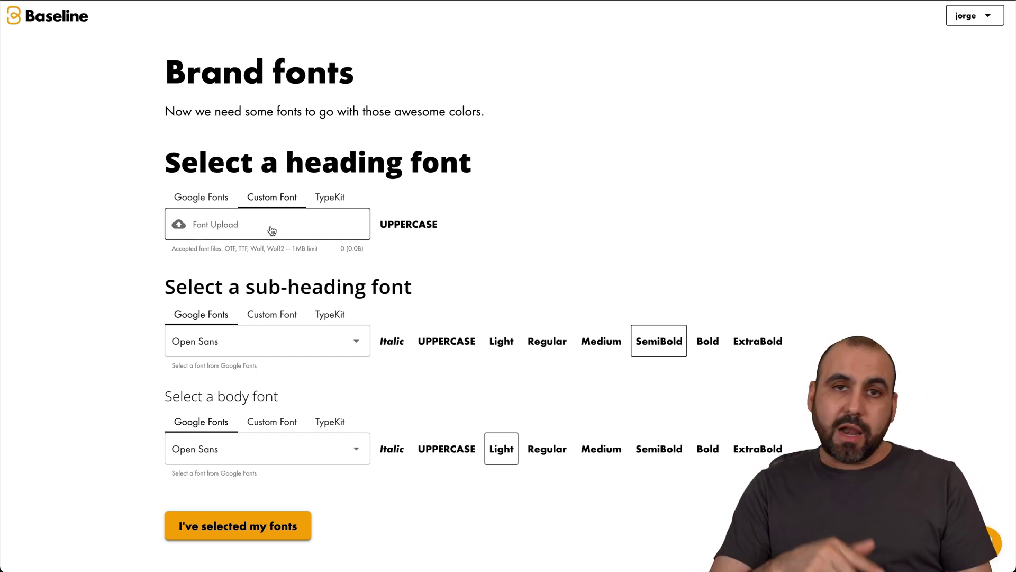
pyautogui.click(329, 197)
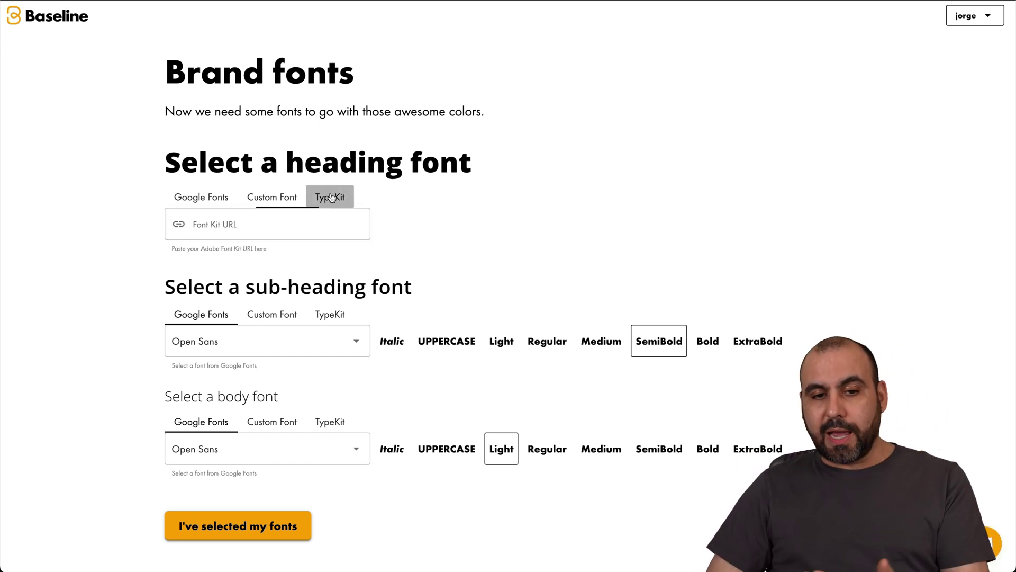
pyautogui.click(188, 201)
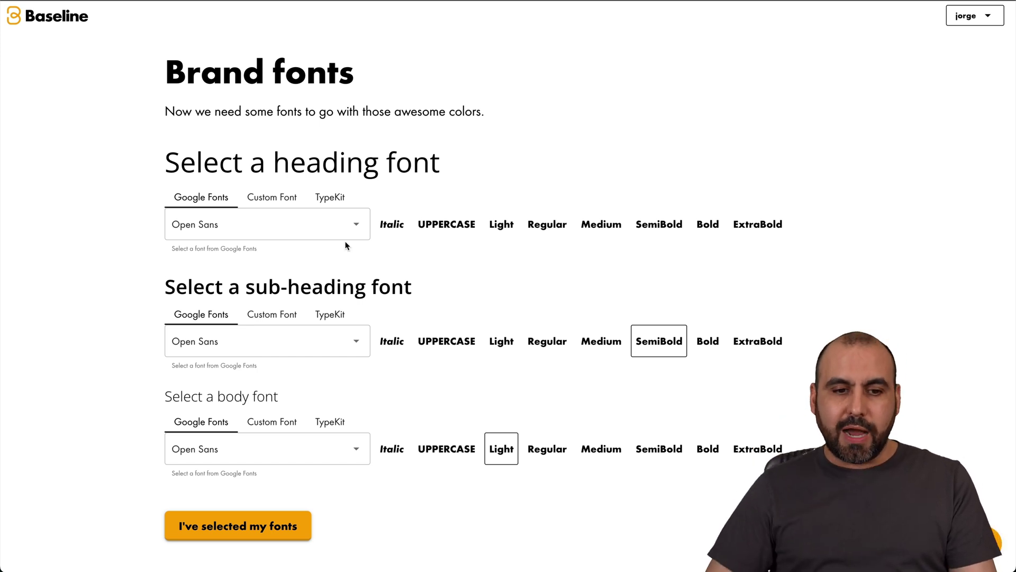
# Set the heading font to UPPERCASE, the sub-heading font to Regular and the body font to Italic, and confirm the fonts.
pyautogui.click(447, 224)
pyautogui.click(534, 335)
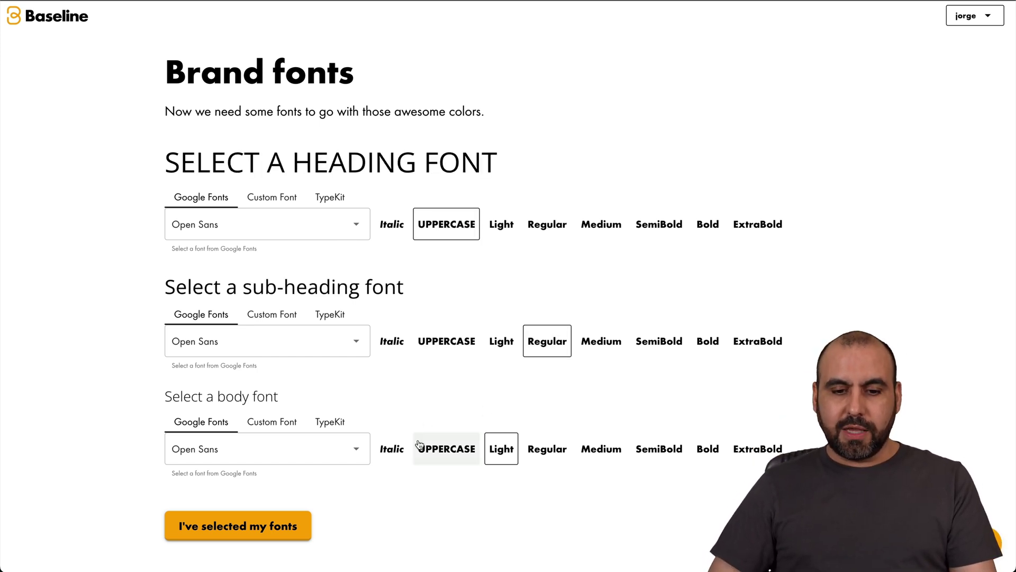
pyautogui.click(392, 449)
pyautogui.scroll(-1, 422, 478)
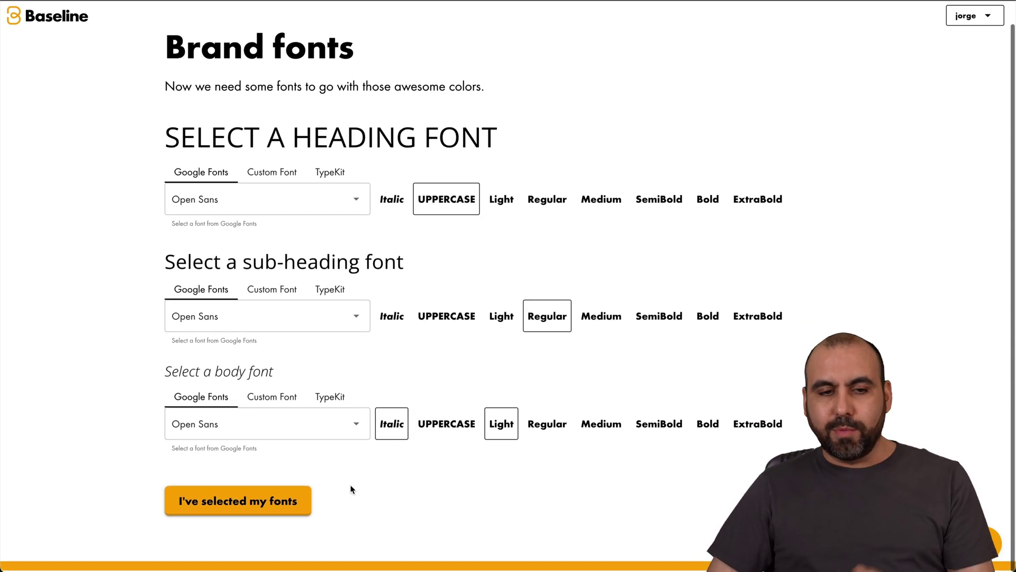
pyautogui.click(245, 503)
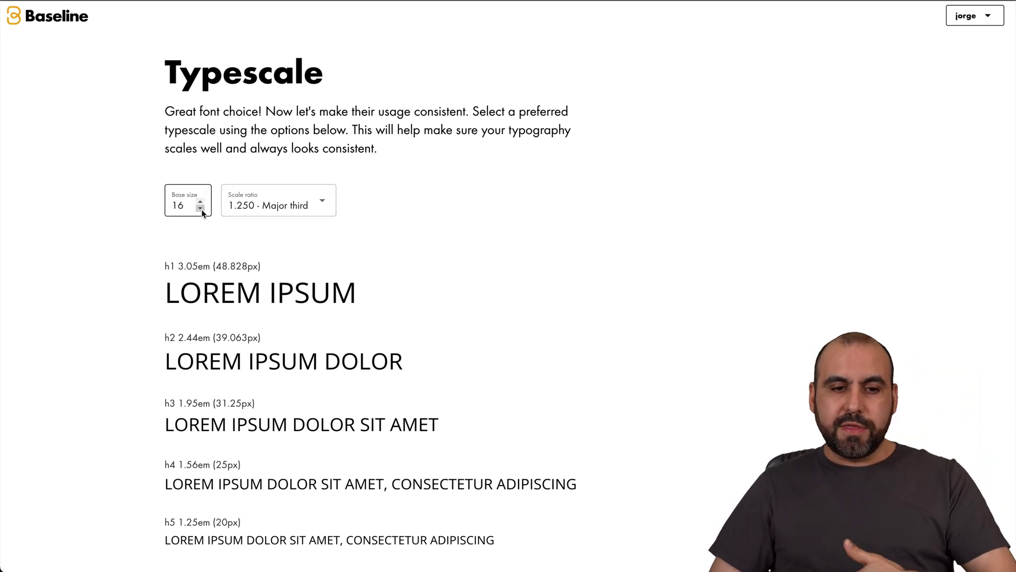
# Review the typescale, and look through the brand guide's cover and its white, primary and black logo versions.
pyautogui.scroll(-5, 340, 322)
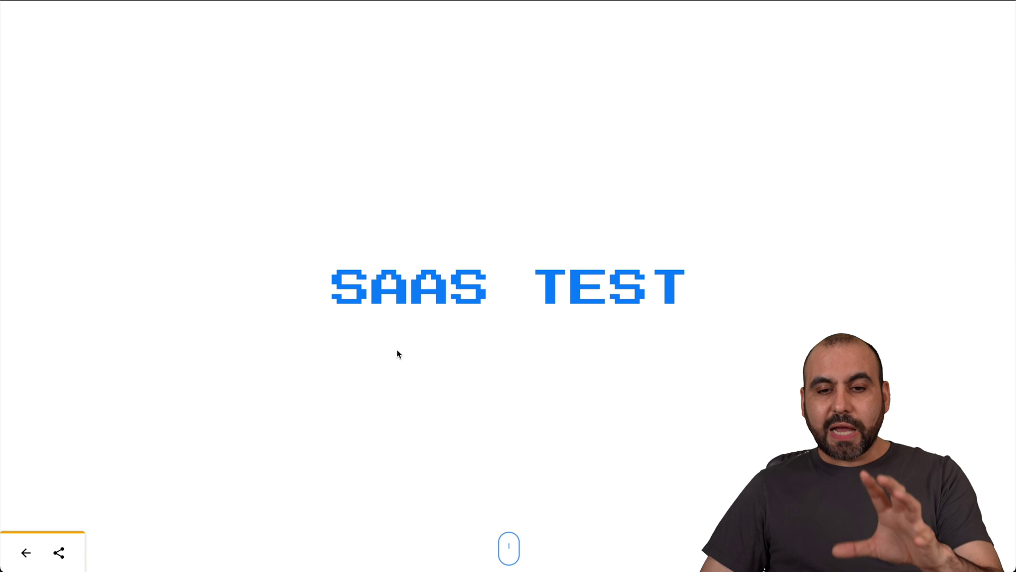
pyautogui.scroll(-10, 399, 354)
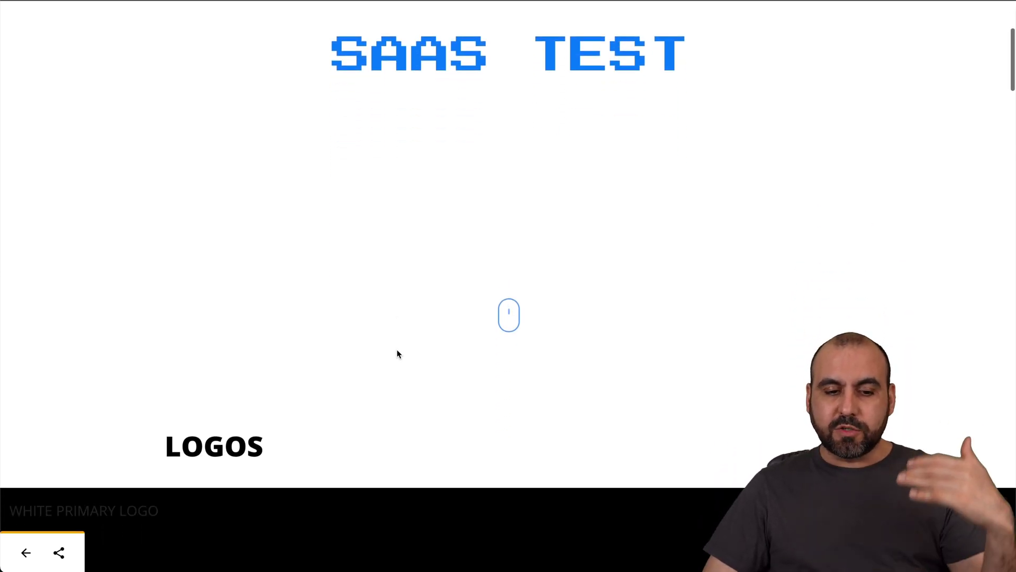
pyautogui.scroll(5, 381, 318)
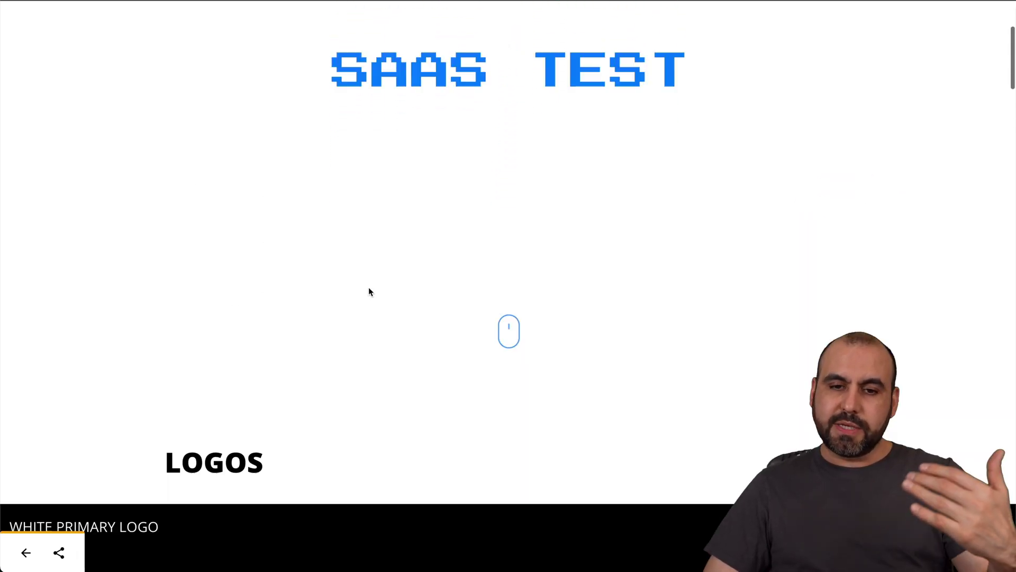
pyautogui.scroll(-1, 423, 212)
pyautogui.scroll(-10, 464, 144)
pyautogui.scroll(3, 464, 143)
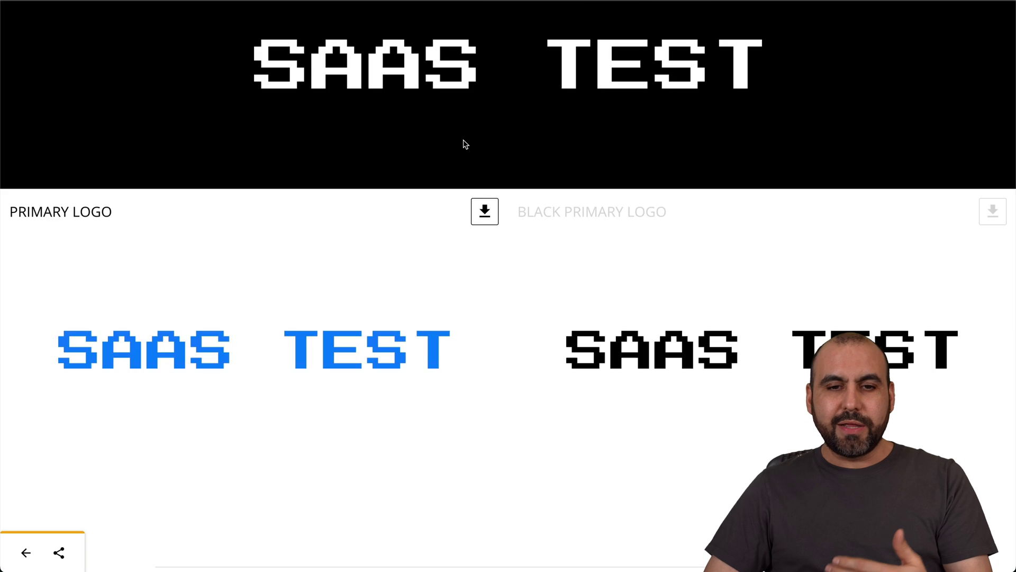
pyautogui.scroll(10, 464, 143)
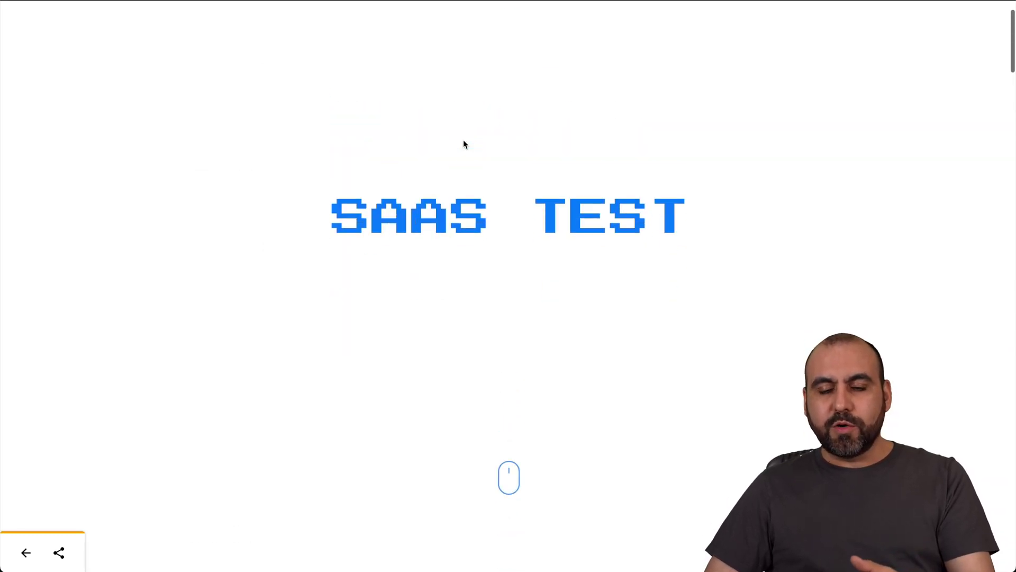
pyautogui.scroll(-10, 464, 143)
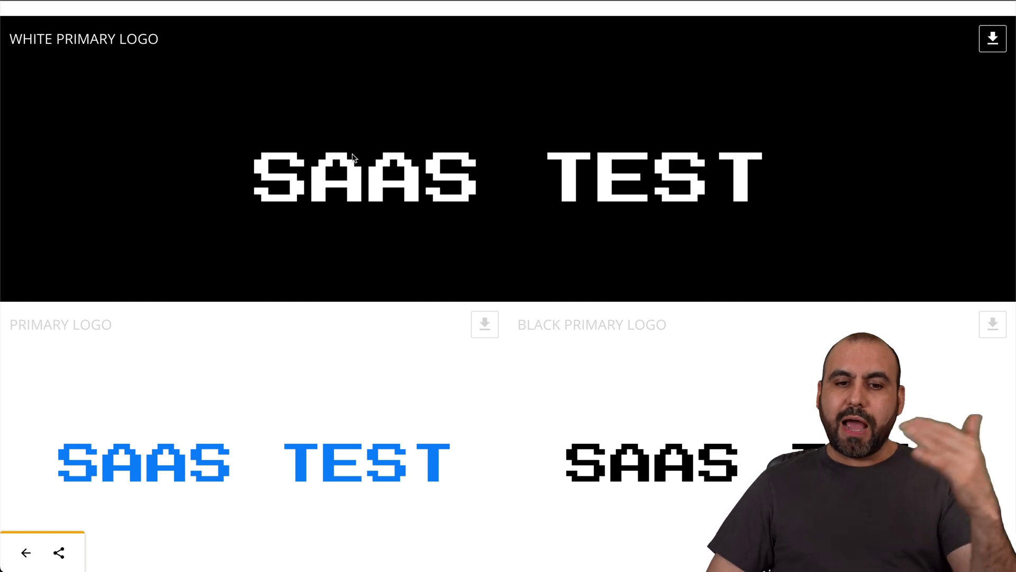
# Review the brand guide's logo versions, the safe zone and the prohibited uses of the logo.
pyautogui.scroll(-3, 372, 228)
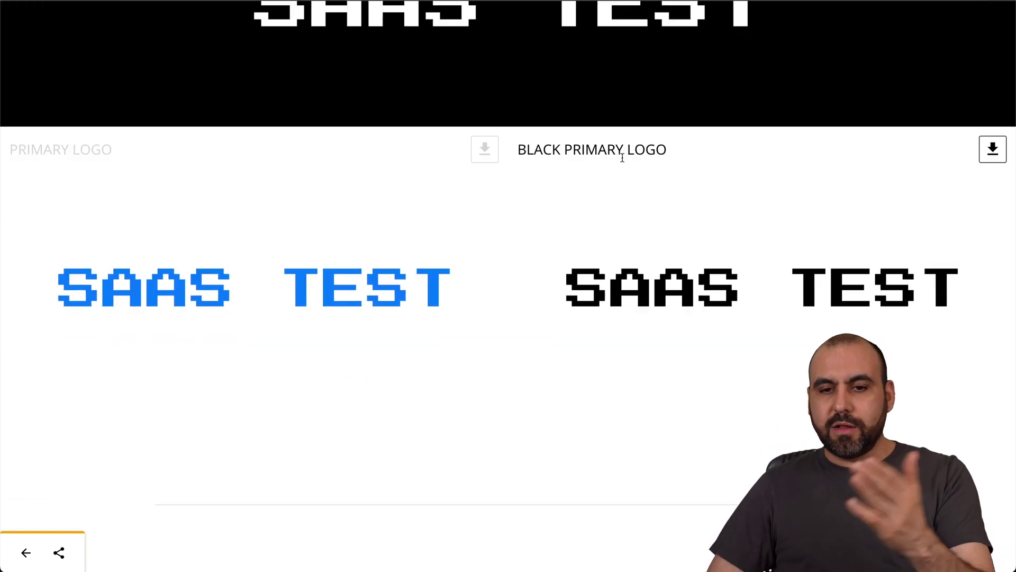
pyautogui.scroll(-10, 643, 194)
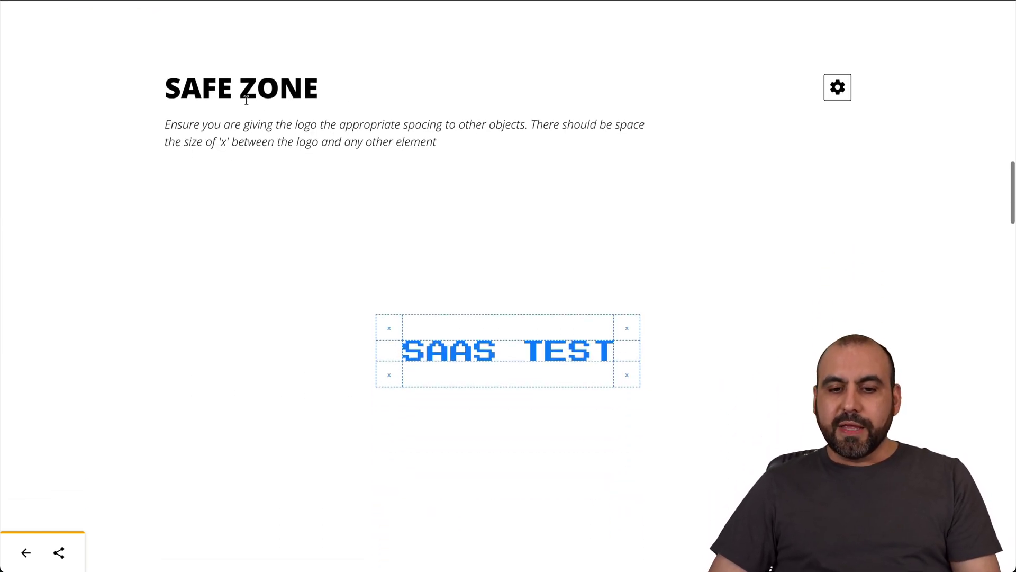
pyautogui.scroll(-7, 664, 408)
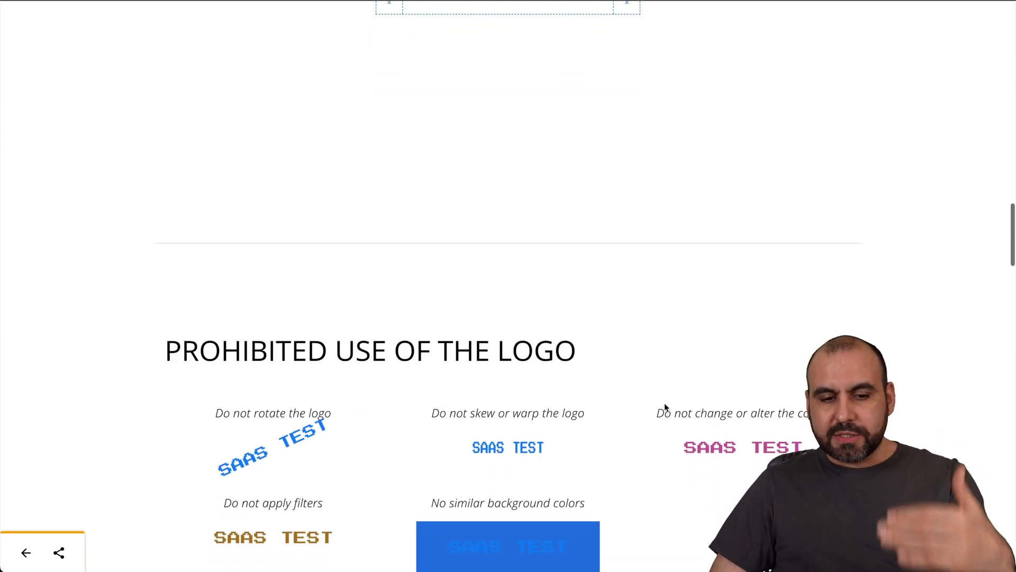
pyautogui.scroll(7, 665, 408)
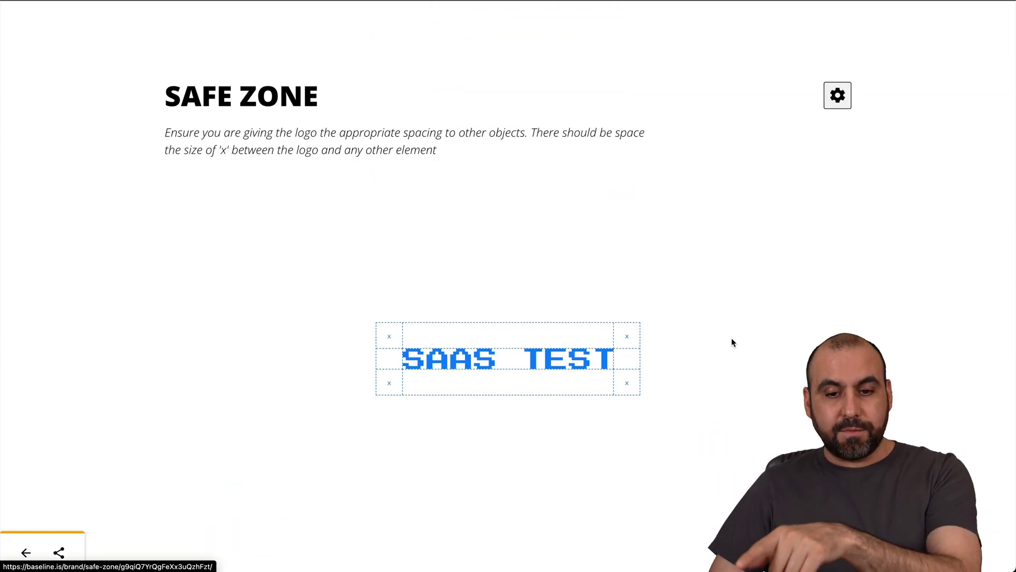
pyautogui.scroll(-8, 252, 252)
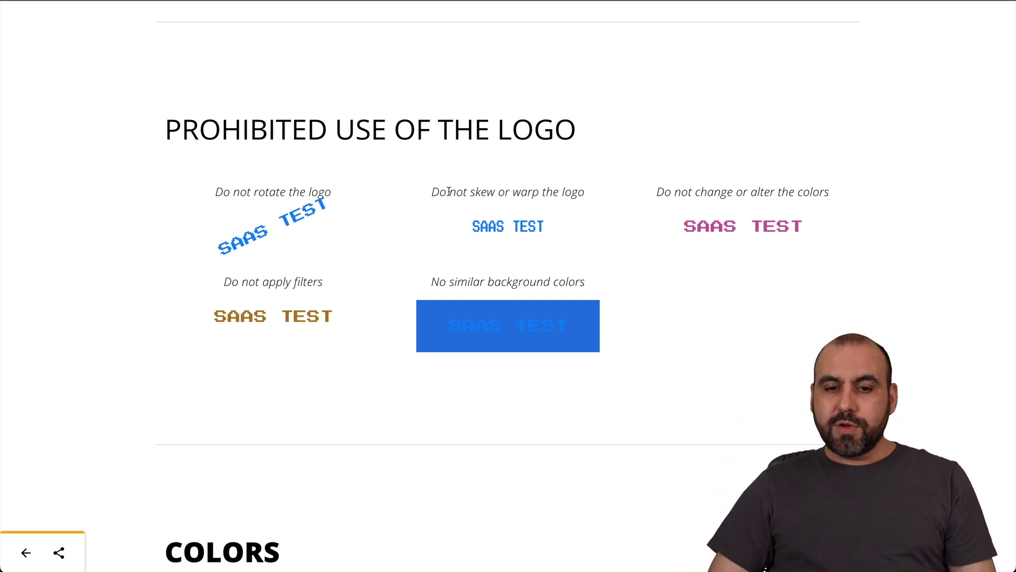
pyautogui.moveTo(443, 189); pyautogui.dragTo(548, 191)
pyautogui.click(576, 190)
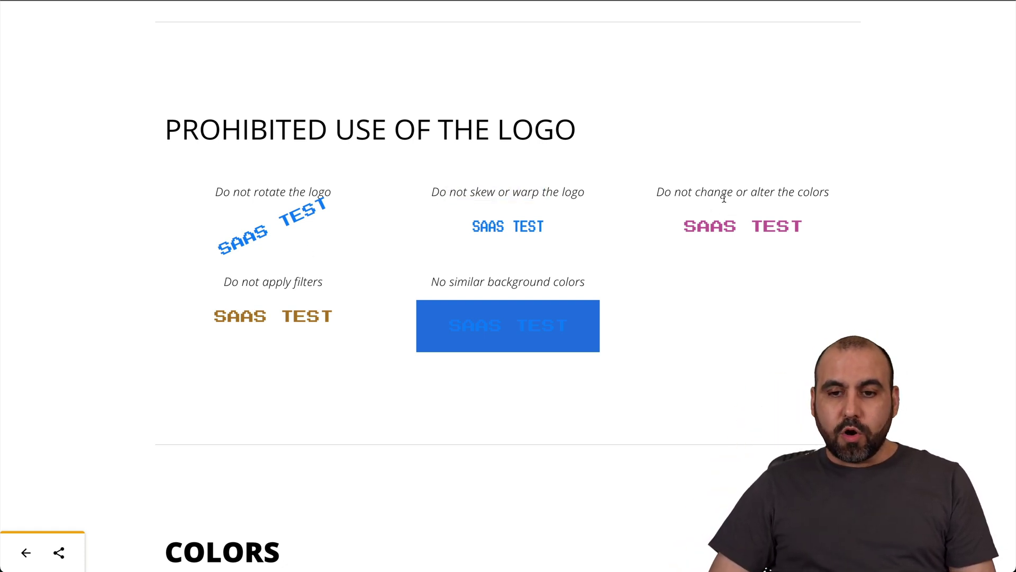
pyautogui.moveTo(681, 193); pyautogui.dragTo(821, 194)
pyautogui.click(822, 195)
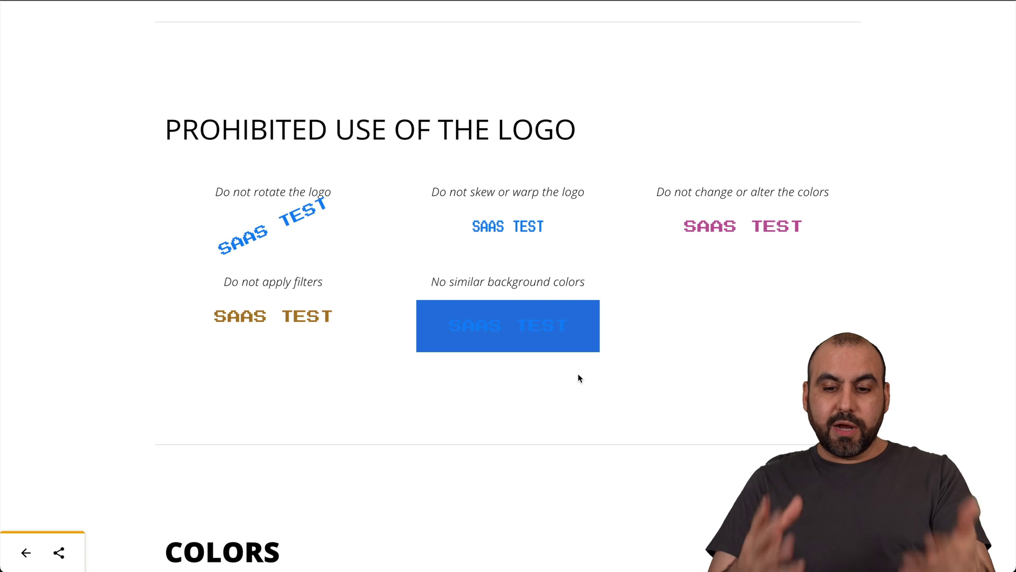
# Look through the brand guide's colors, gradients, fonts and typographic scale, and return to its cover.
pyautogui.scroll(-12, 578, 378)
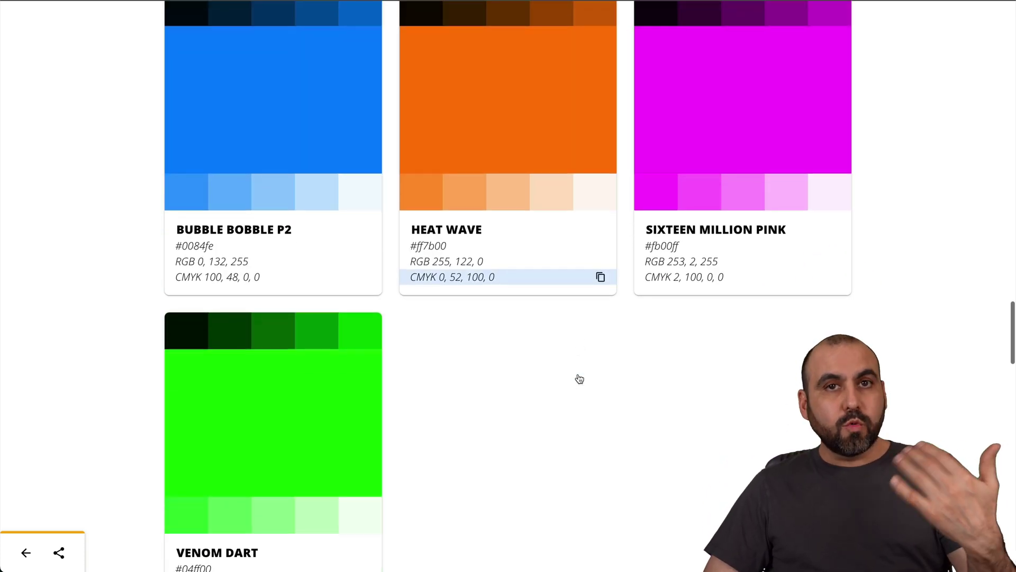
pyautogui.scroll(-14, 578, 378)
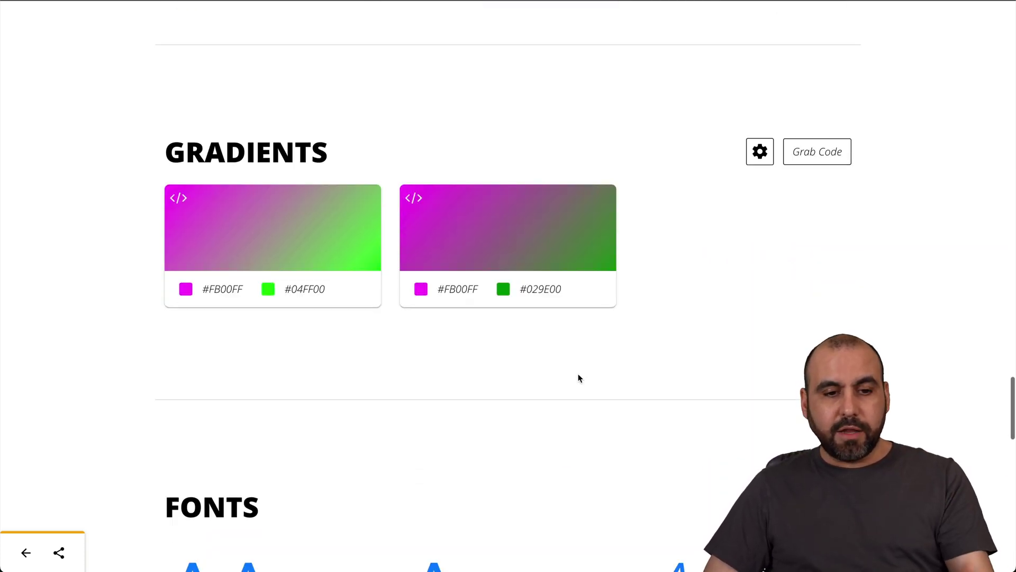
pyautogui.scroll(-10, 578, 378)
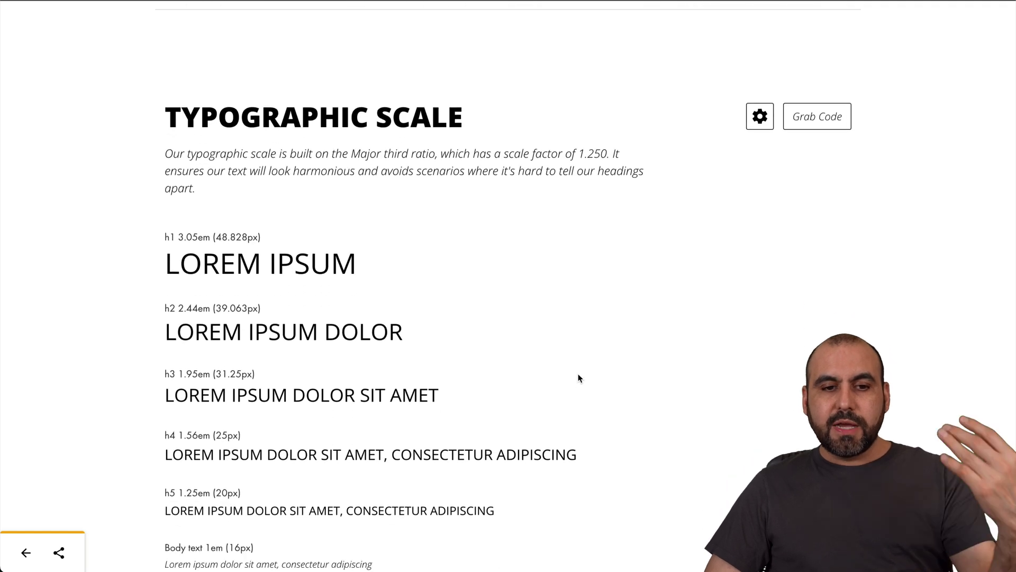
pyautogui.scroll(-5, 579, 378)
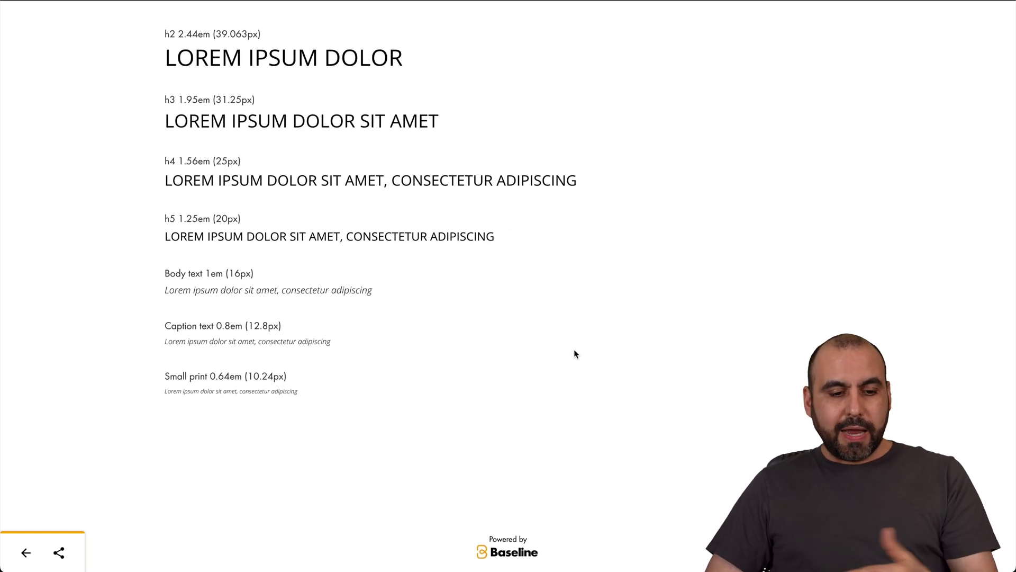
pyautogui.scroll(20, 573, 348)
pyautogui.scroll(20, 572, 338)
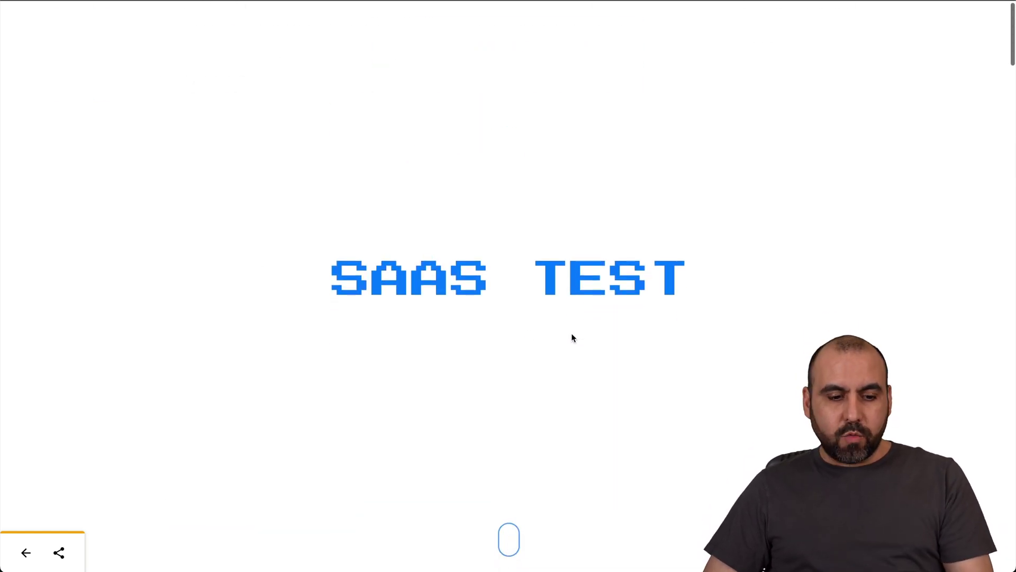
# Leave the brand guide, check the SAAS TEST asset library, and return to the brand's overview page.
pyautogui.click(22, 552)
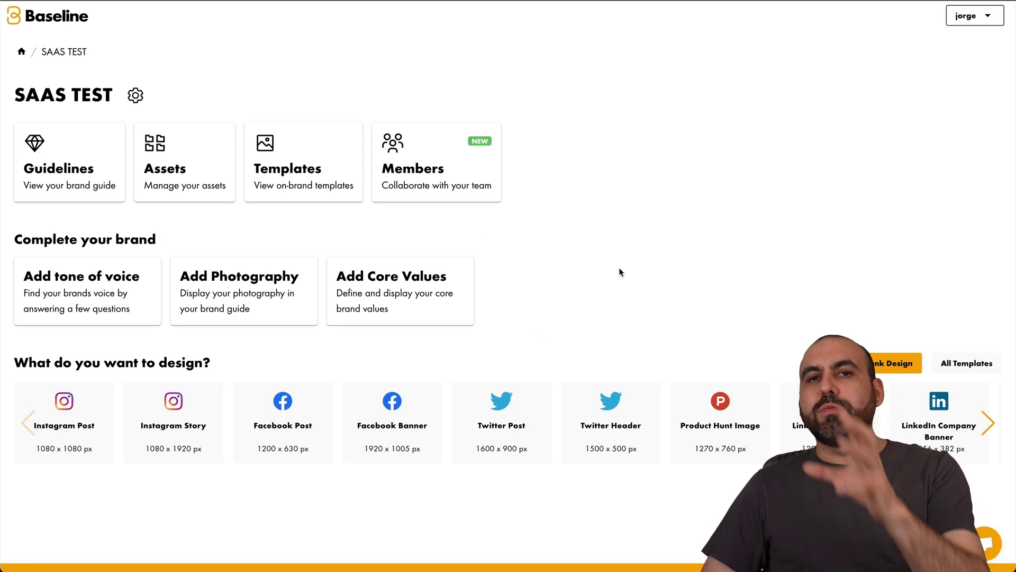
pyautogui.click(167, 162)
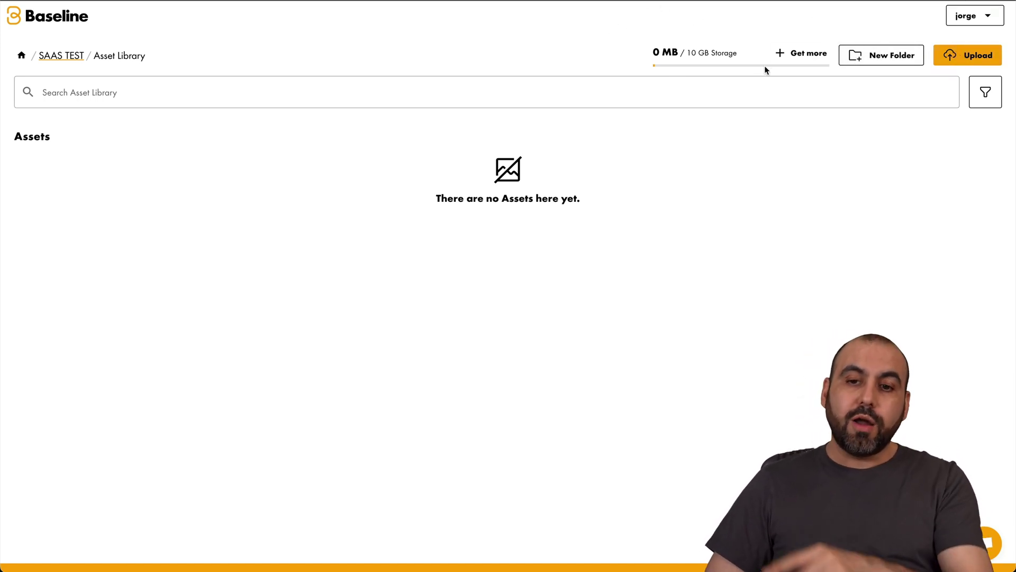
pyautogui.click(21, 56)
pyautogui.click(121, 158)
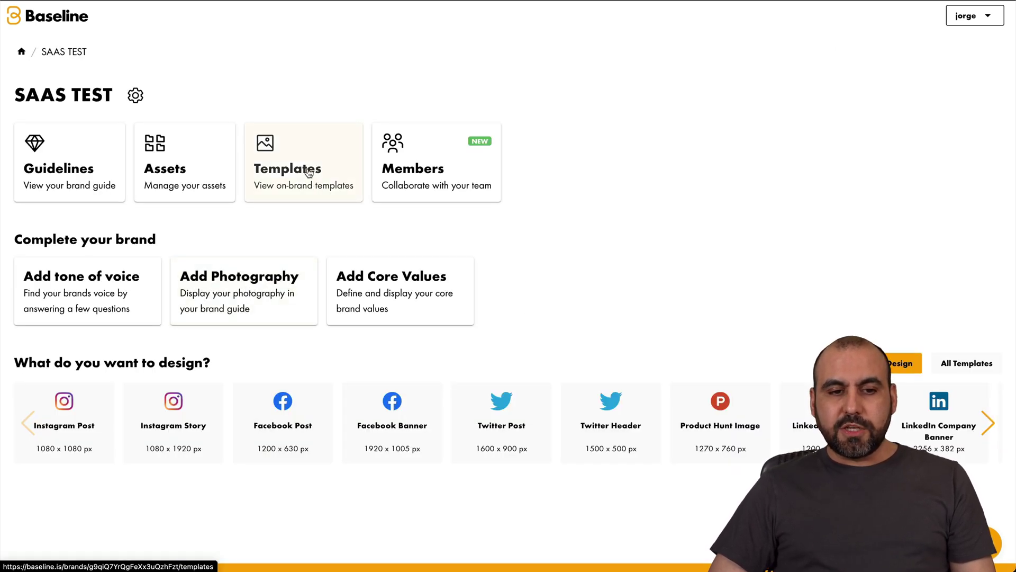
# Browse the on-brand templates and open the PARTY Facebook Post template in the design editor.
pyautogui.click(308, 172)
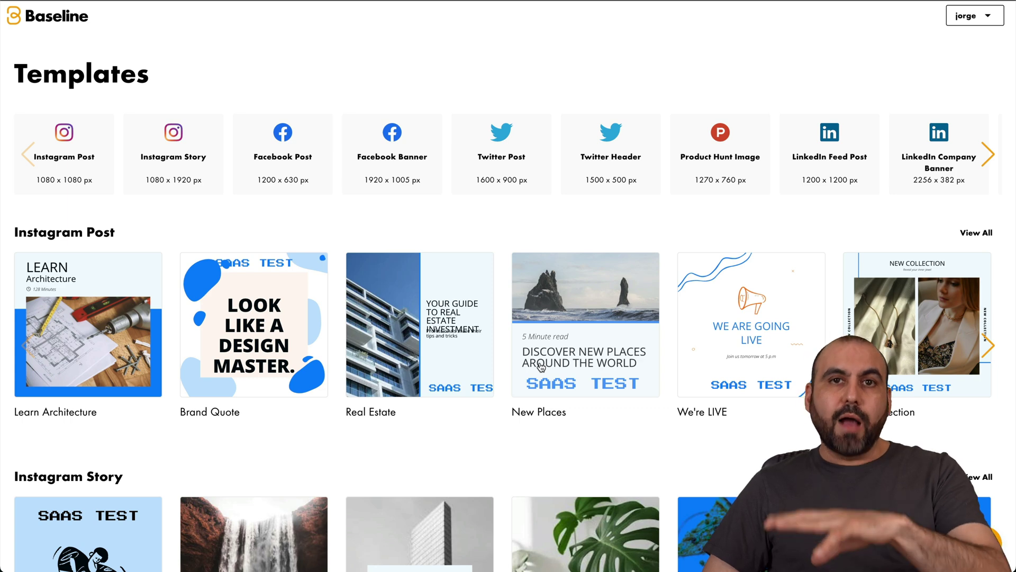
pyautogui.scroll(-3, 540, 365)
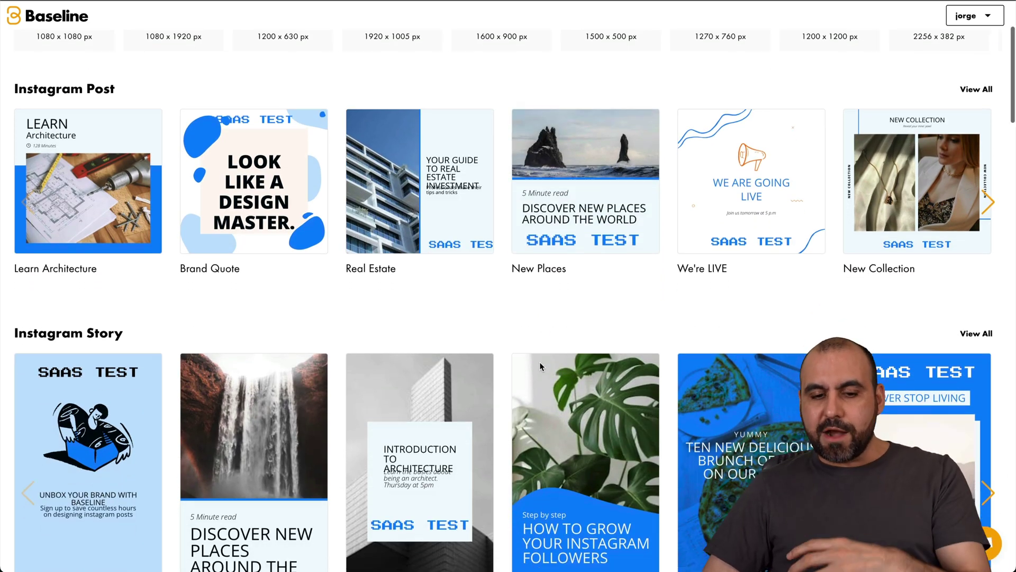
pyautogui.scroll(-10, 539, 362)
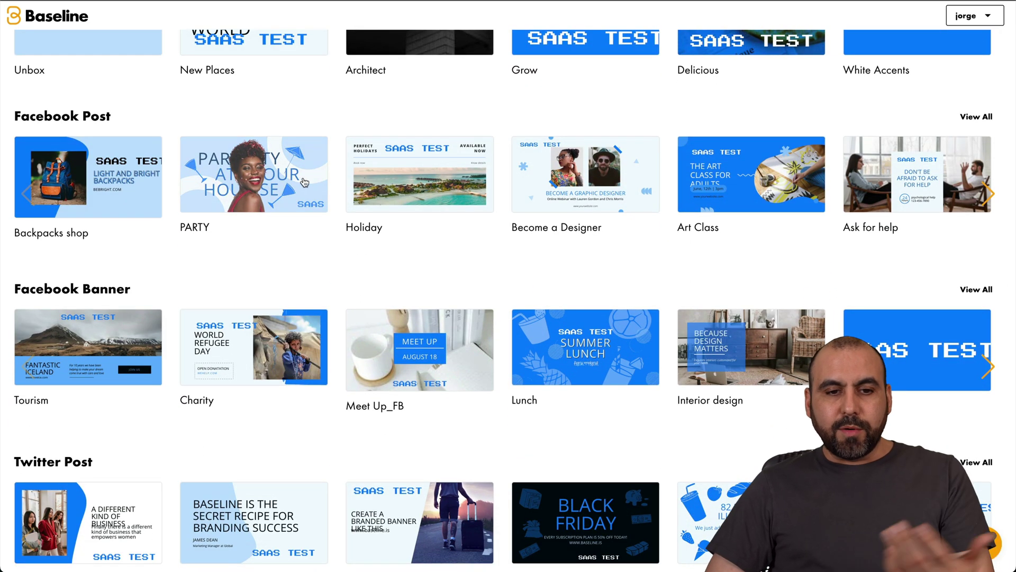
pyautogui.click(252, 187)
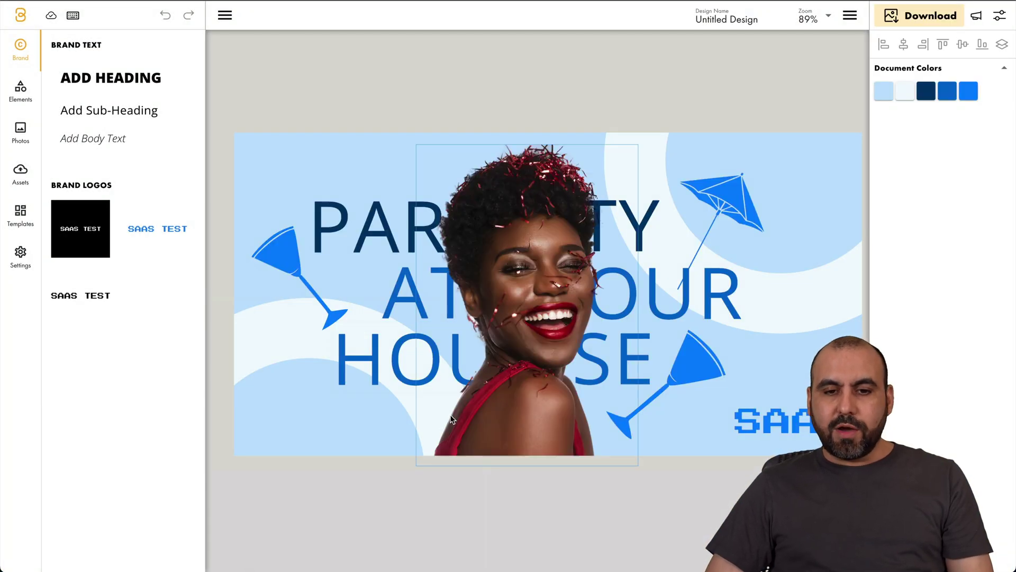
# Select the woman's photo, check the editor's Elements, Photos, Assets, Templates, Settings and Brand sections, and return to the SAAS TEST overview page.
pyautogui.click(466, 407)
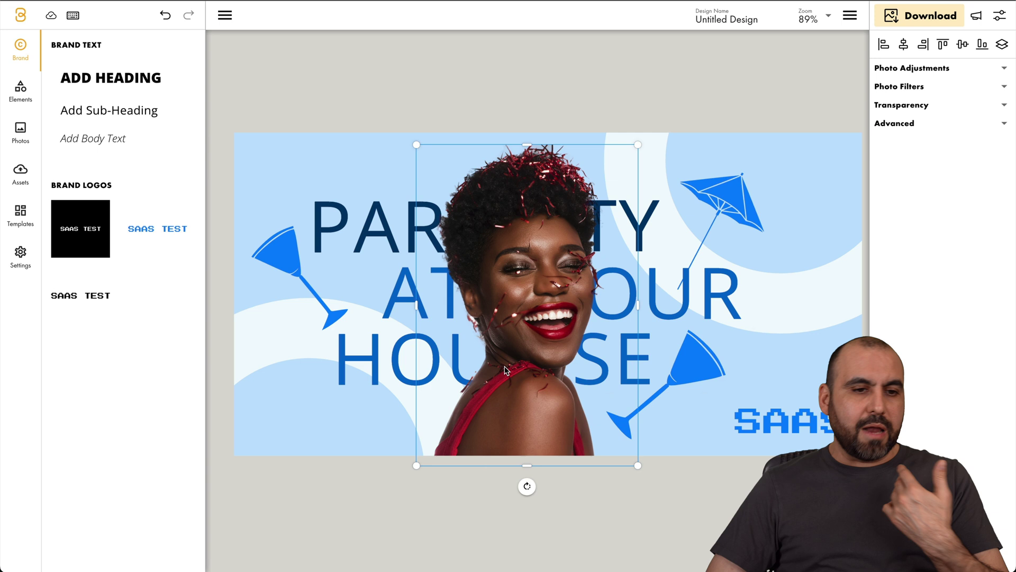
pyautogui.click(20, 91)
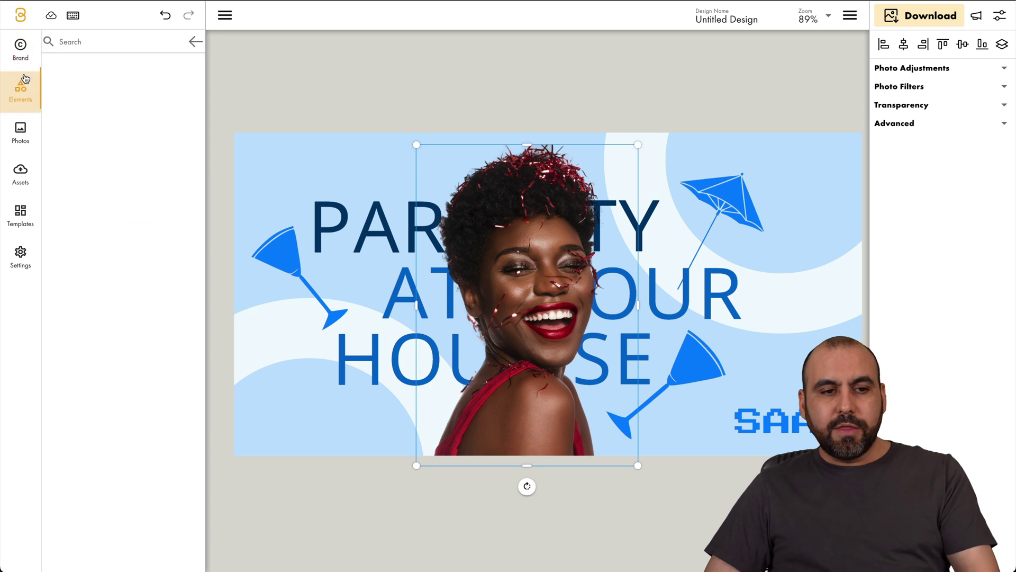
pyautogui.click(24, 133)
pyautogui.click(20, 172)
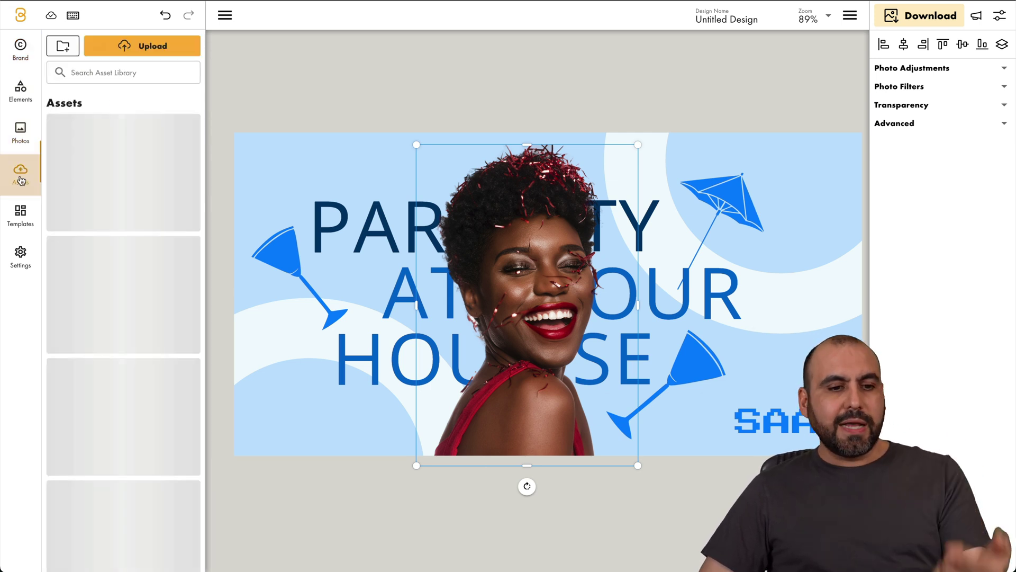
pyautogui.click(20, 223)
pyautogui.click(21, 255)
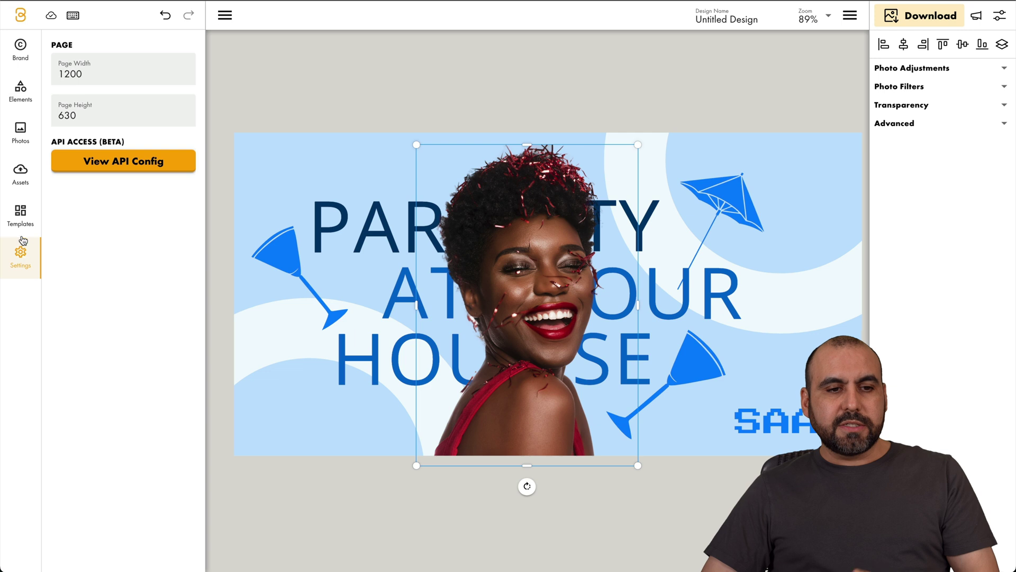
pyautogui.click(29, 57)
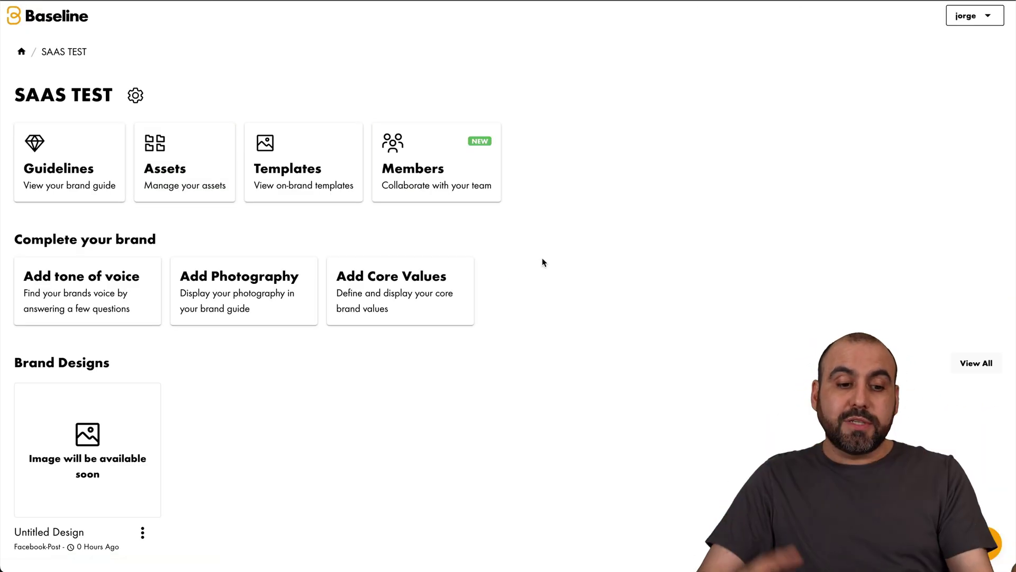
pyautogui.scroll(-2, 542, 260)
pyautogui.scroll(2, 542, 261)
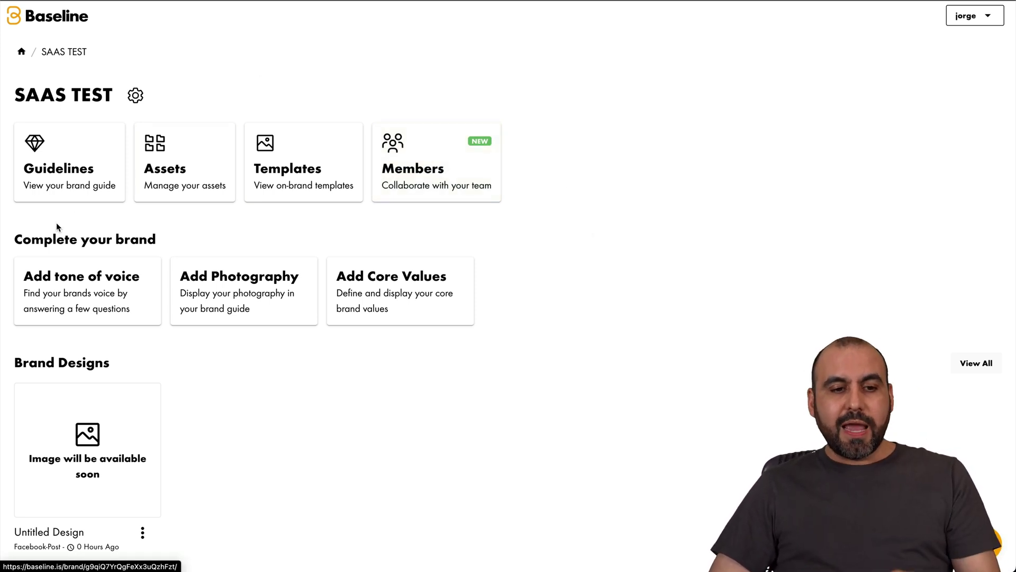
# Start adding a tone of voice, answering Serious for humor, Neutral for formality, Irreverent for regard and Factual for excitement.
pyautogui.click(92, 293)
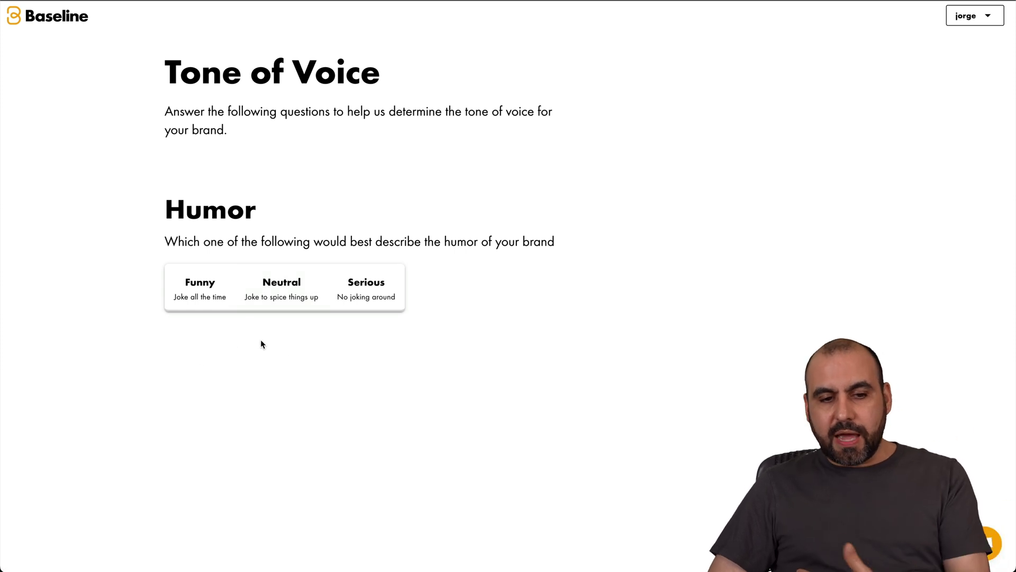
pyautogui.click(352, 290)
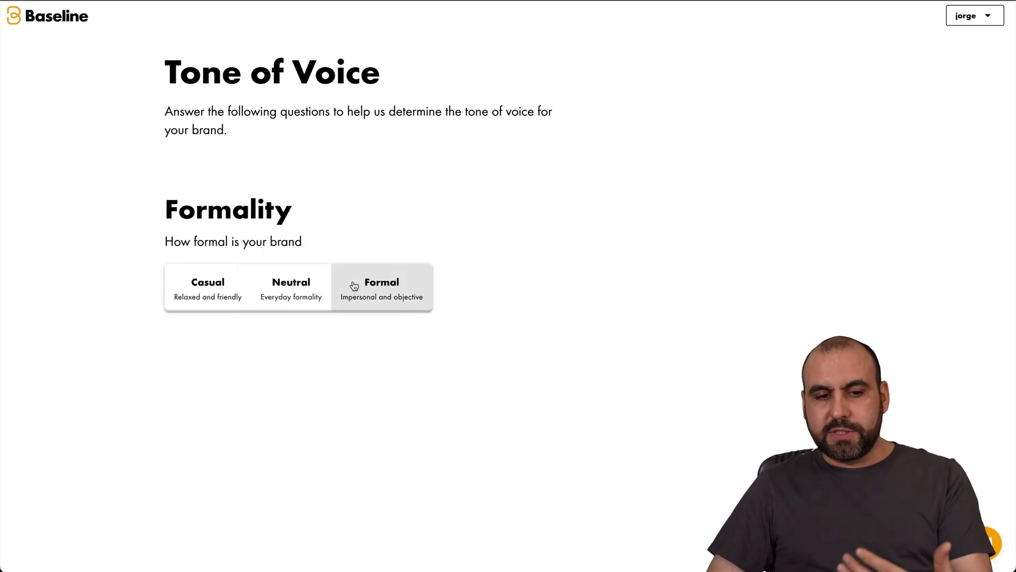
pyautogui.click(378, 285)
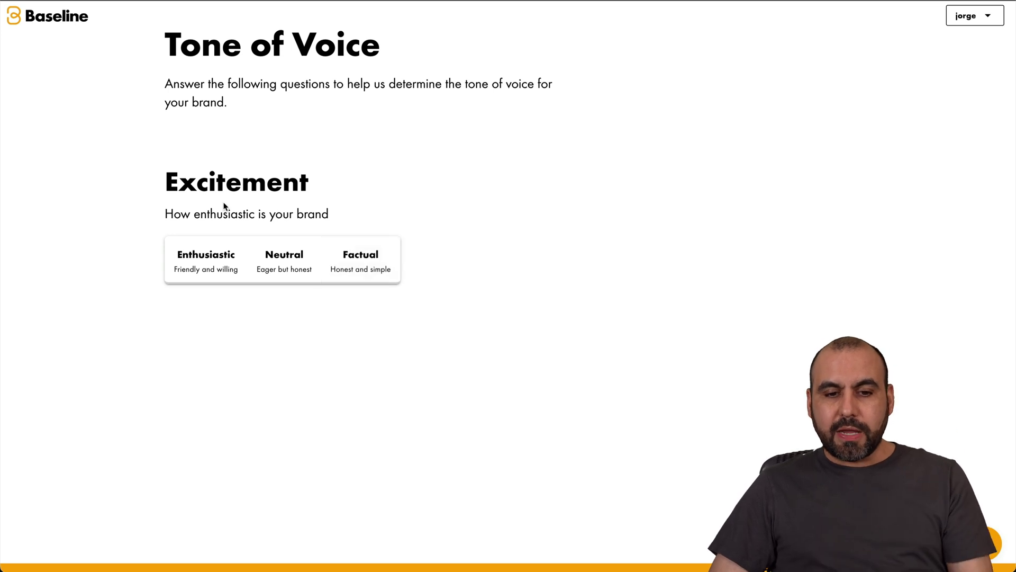
pyautogui.click(365, 269)
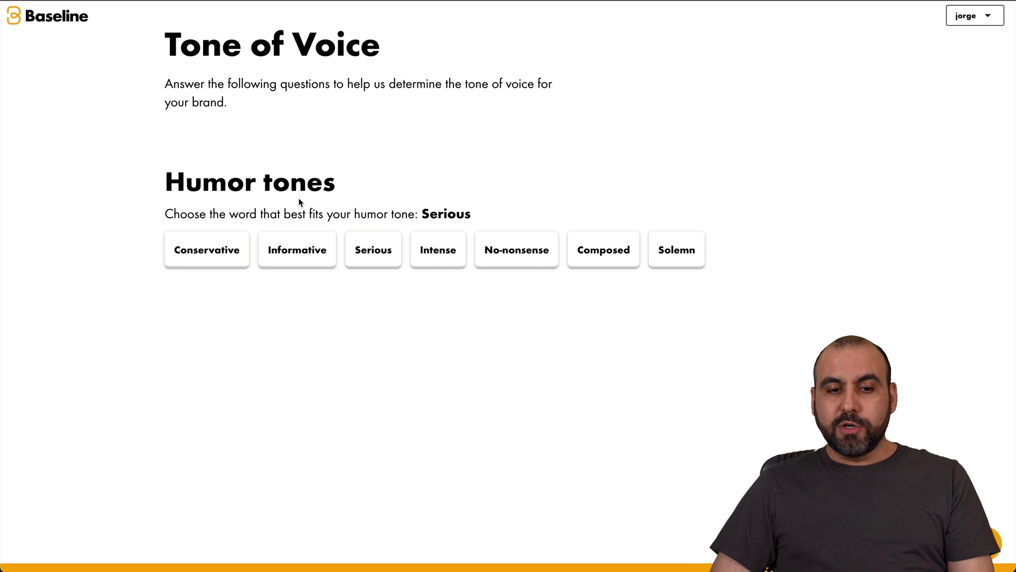
# Choose the tone words Conservative, Authentic, Authorative and Pragmatic, and save the tone of voice.
pyautogui.click(211, 249)
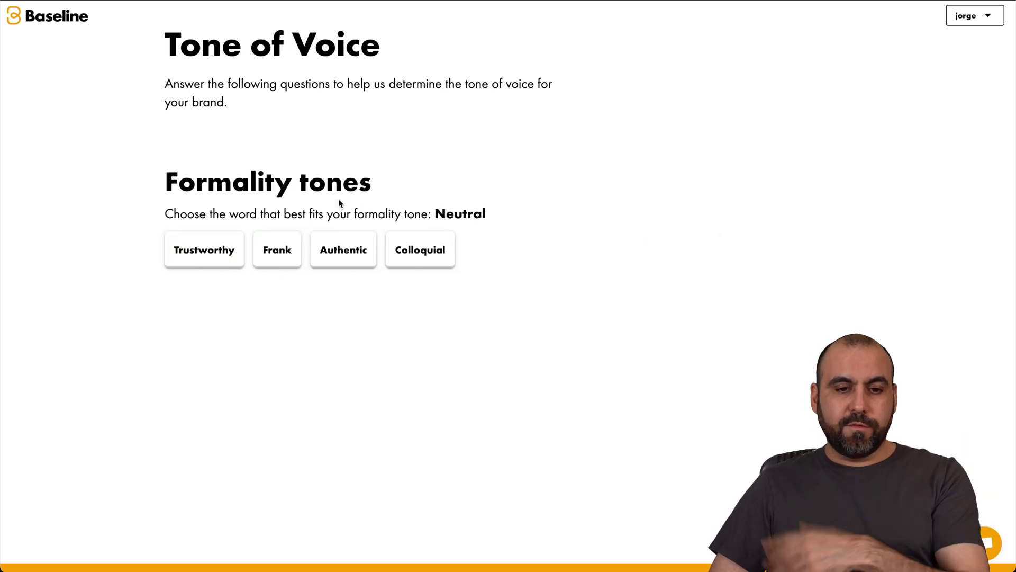
pyautogui.click(344, 250)
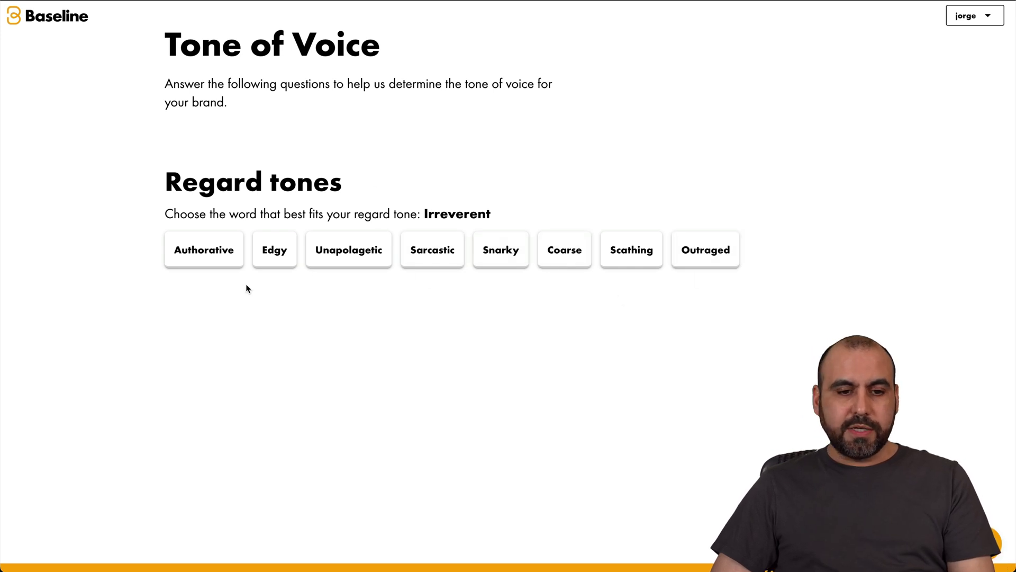
pyautogui.click(213, 263)
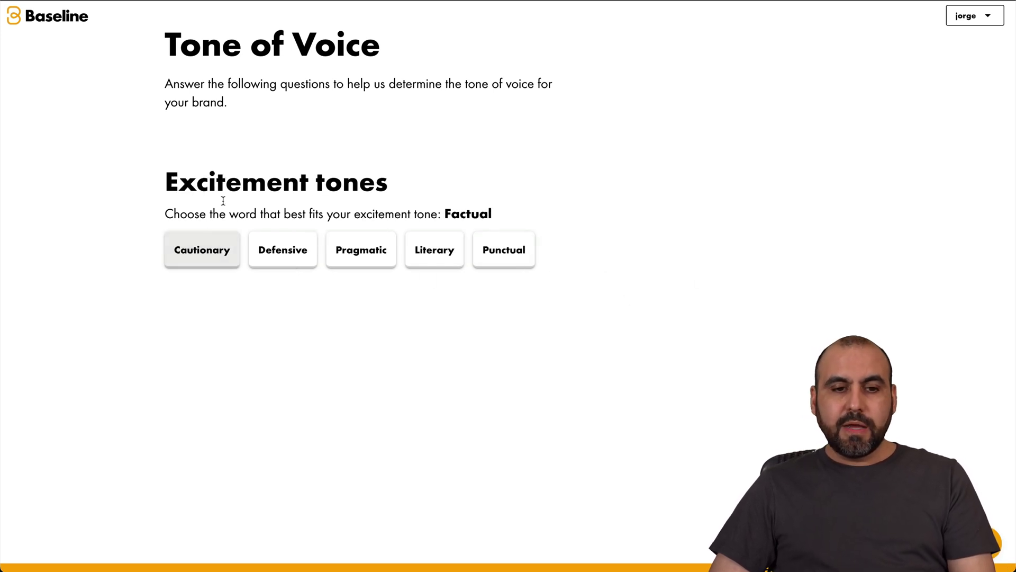
pyautogui.click(437, 264)
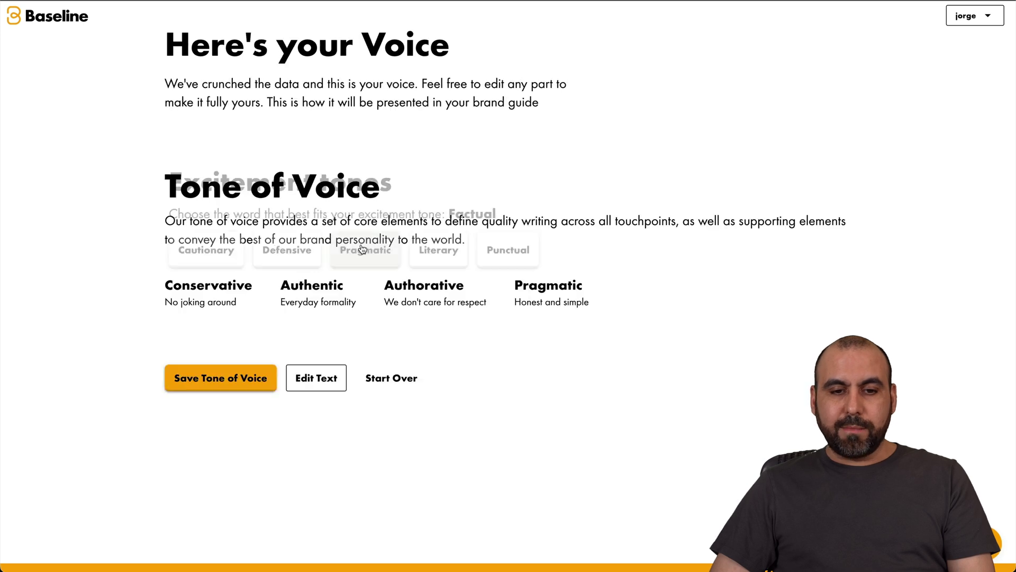
pyautogui.click(244, 379)
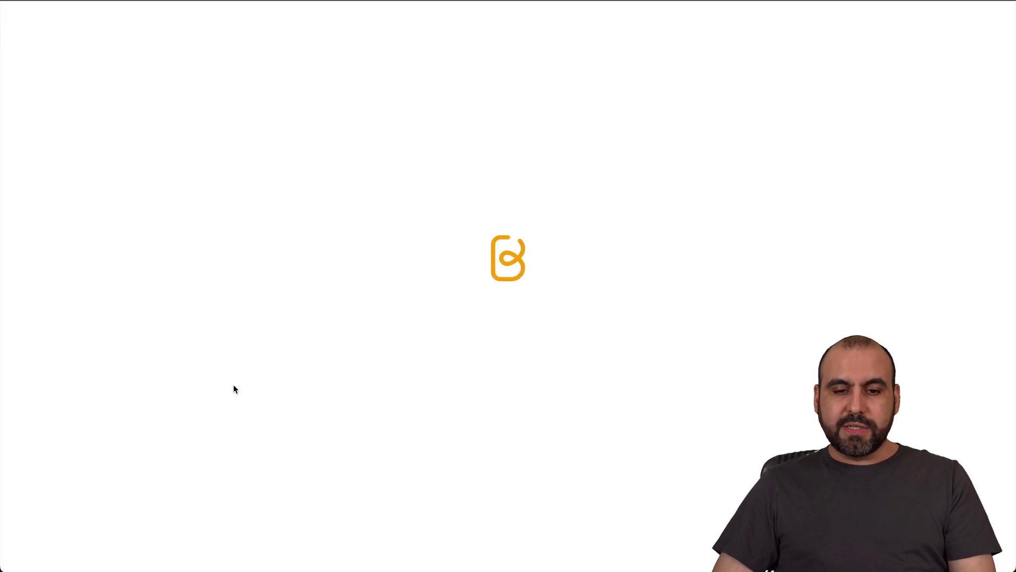
# Review the SAAS TEST brand guide through to its Tone of Voice section and return to the brand overview.
pyautogui.scroll(-15, 418, 400)
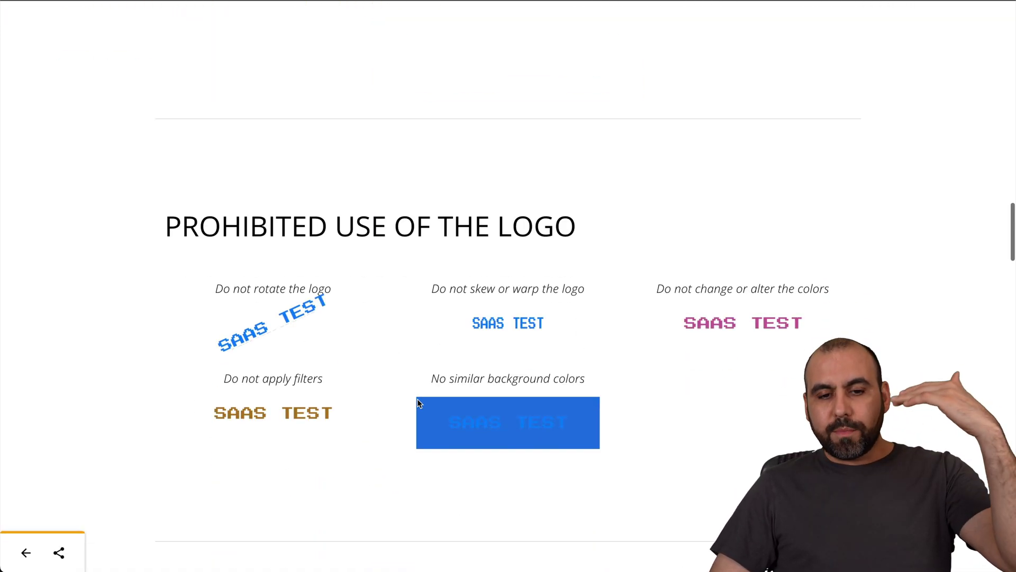
pyautogui.scroll(5, 418, 400)
pyautogui.scroll(-20, 418, 403)
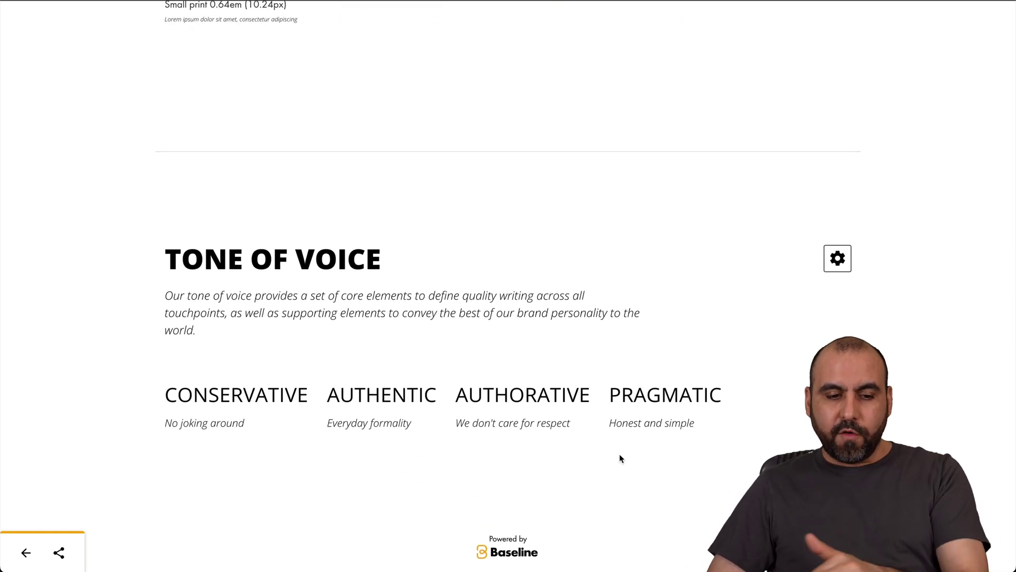
pyautogui.click(26, 552)
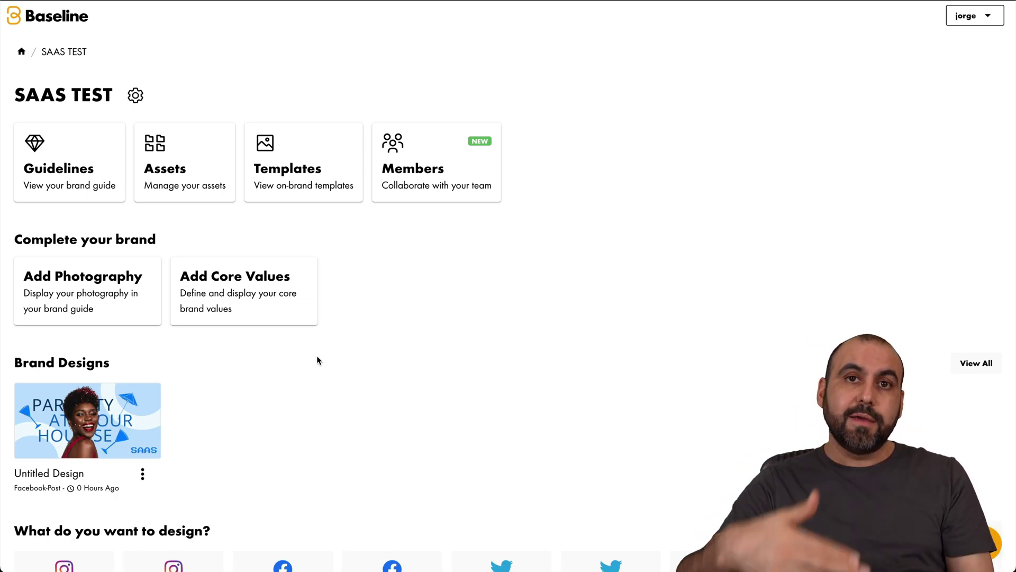
# Check the Brand Galleries page for adding photography and return to the SAAS TEST overview.
pyautogui.click(102, 284)
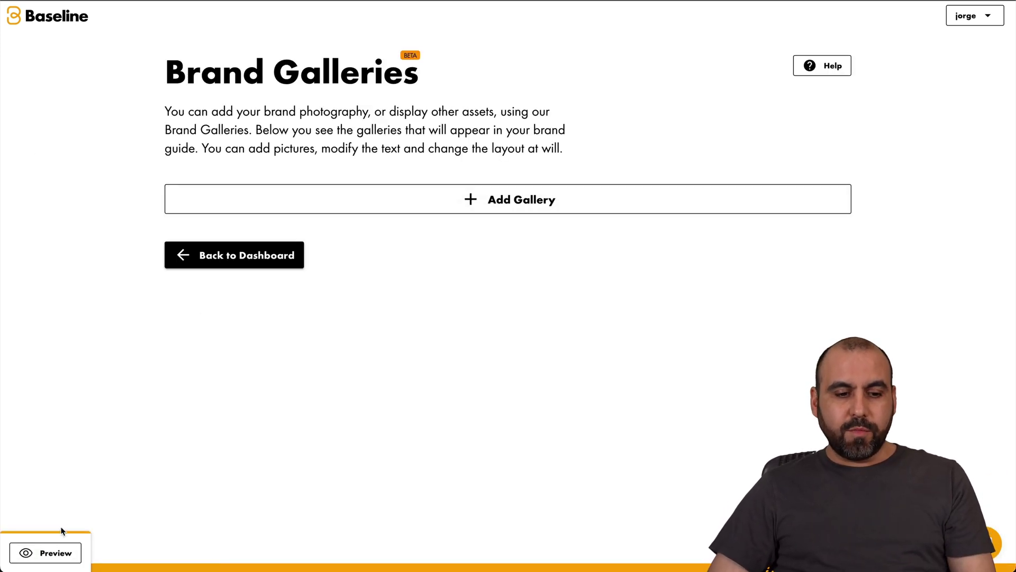
pyautogui.click(50, 552)
pyautogui.click(233, 56)
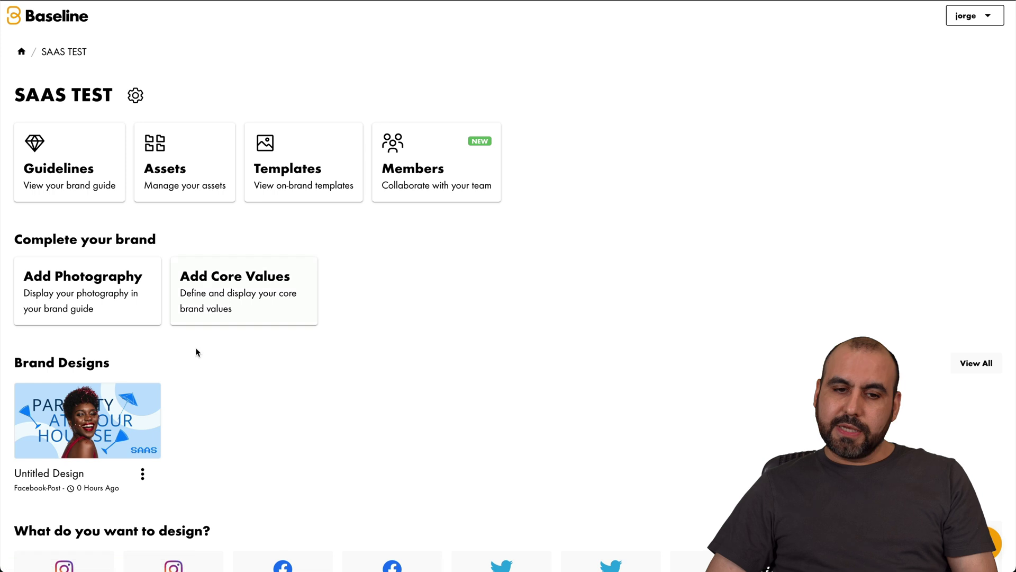
# Start adding core values to the brand with Community and Social Responsibility as the relevant category.
pyautogui.click(240, 279)
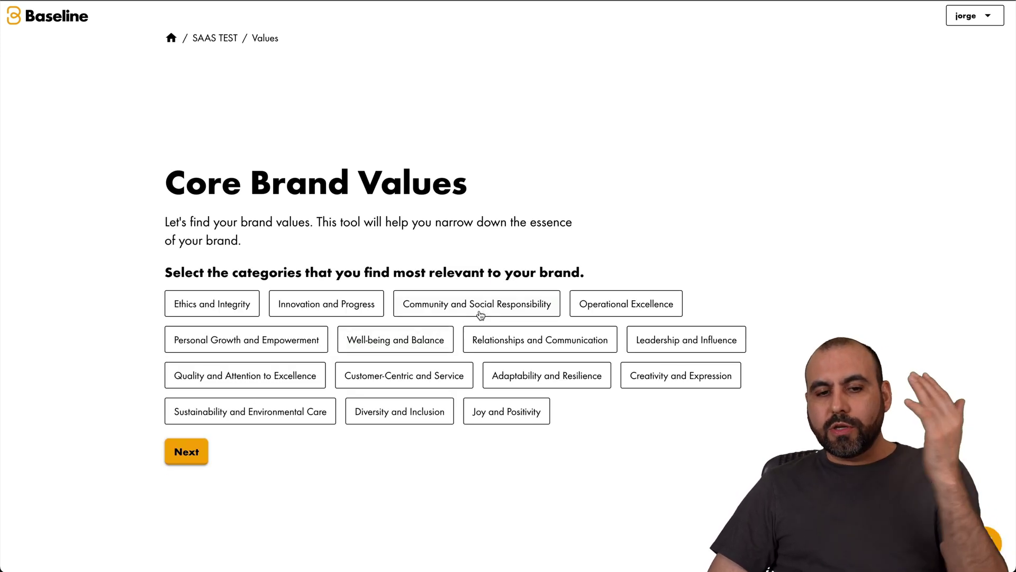
pyautogui.click(483, 300)
pyautogui.click(191, 451)
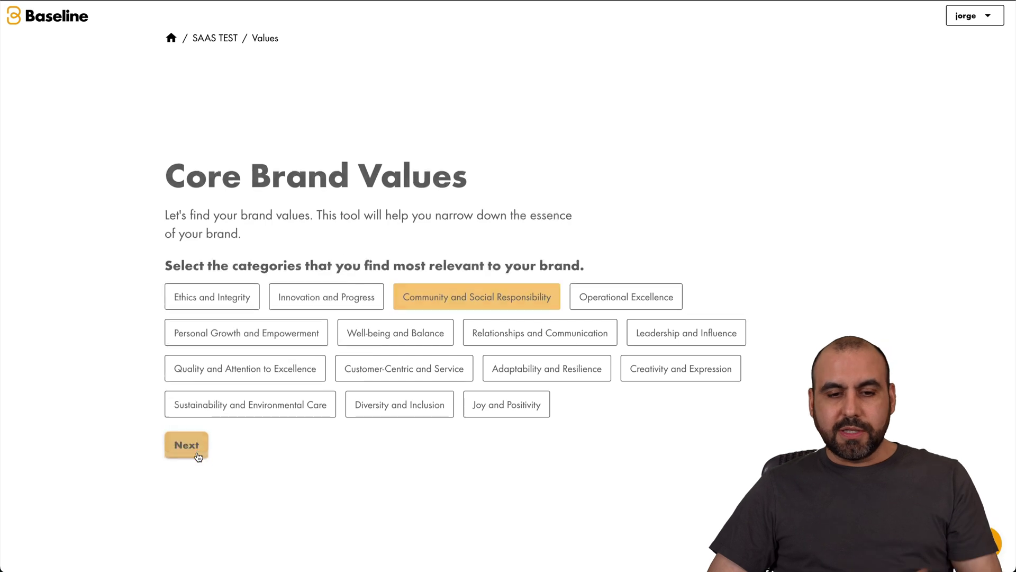
# Add the suggested Social Impact value to the brand values twice and save the brand values.
pyautogui.click(303, 339)
pyautogui.click(381, 334)
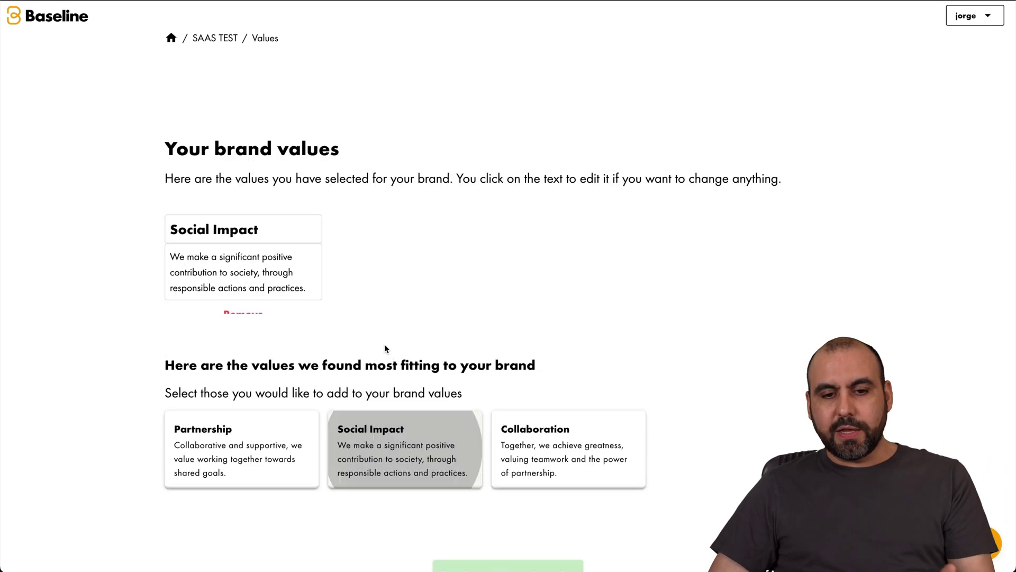
pyautogui.click(412, 471)
pyautogui.scroll(-1, 412, 472)
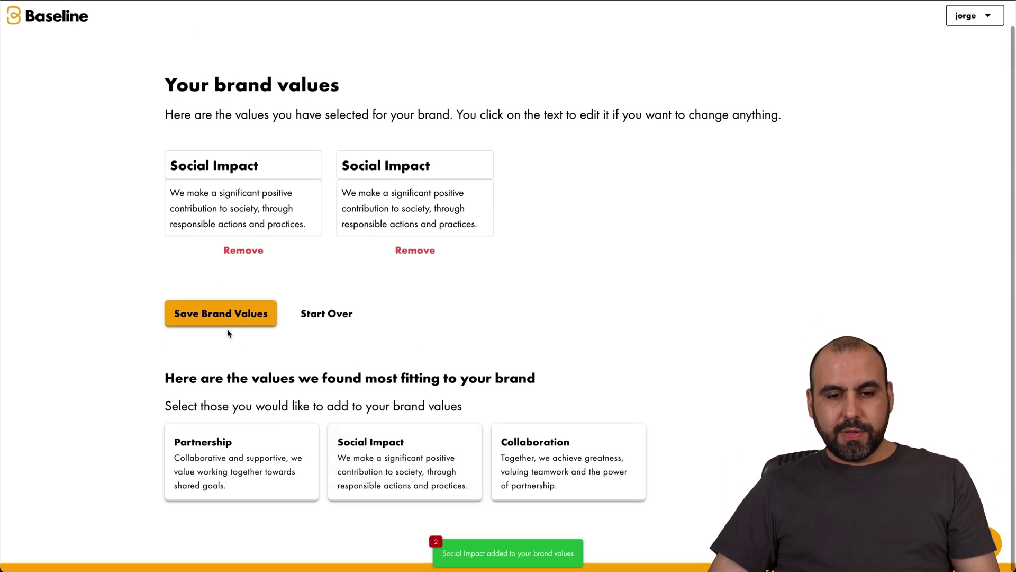
pyautogui.click(227, 326)
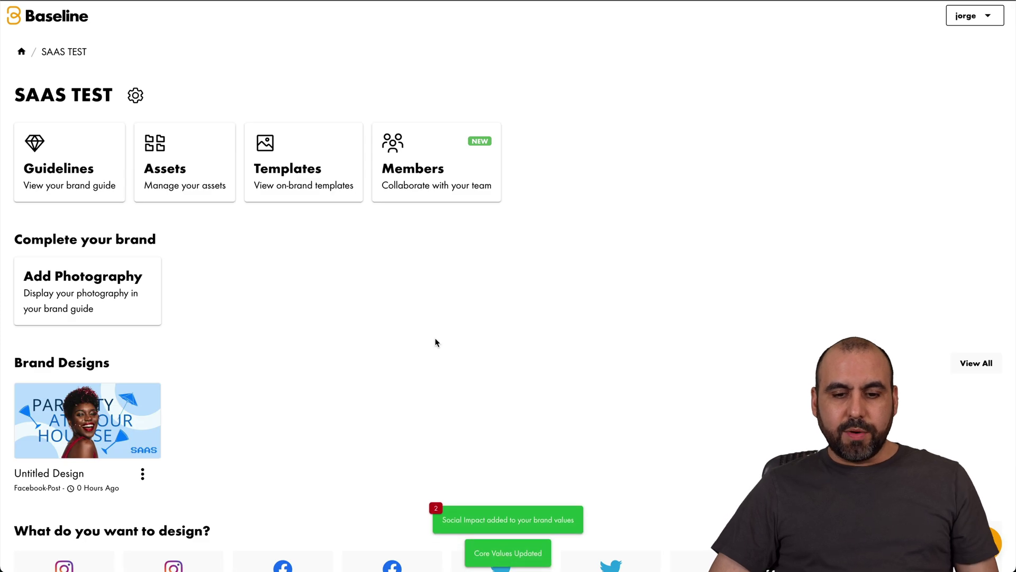
# Go back to the brands list, open the SAAS TEST brand guide and bring up its sharing options.
pyautogui.scroll(-2, 471, 381)
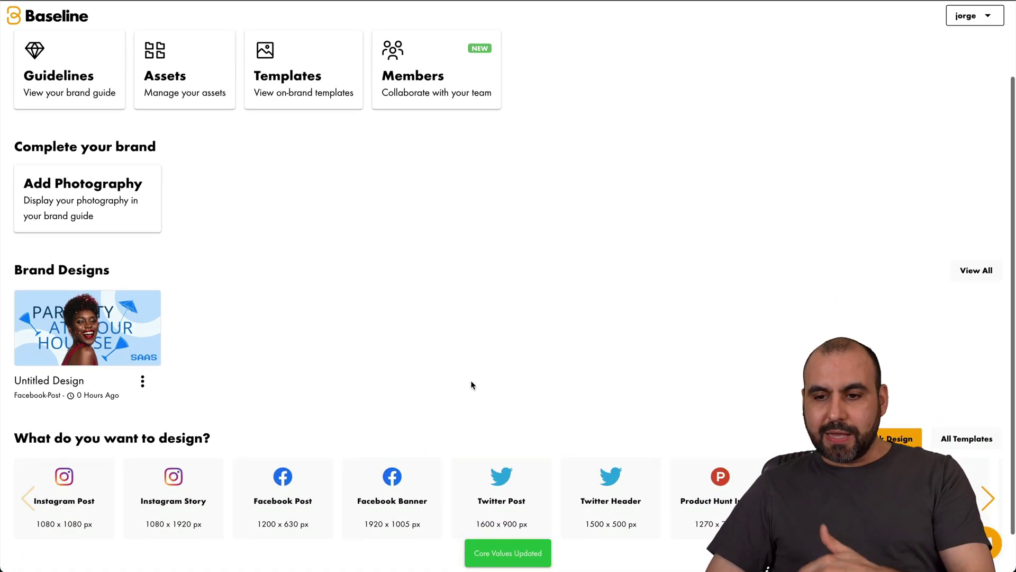
pyautogui.scroll(2, 471, 384)
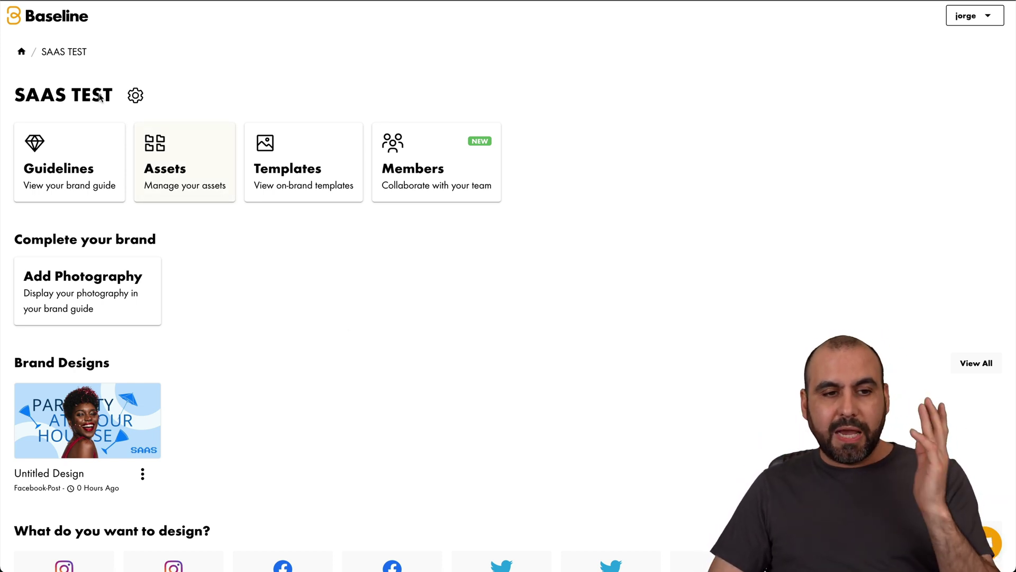
pyautogui.click(22, 52)
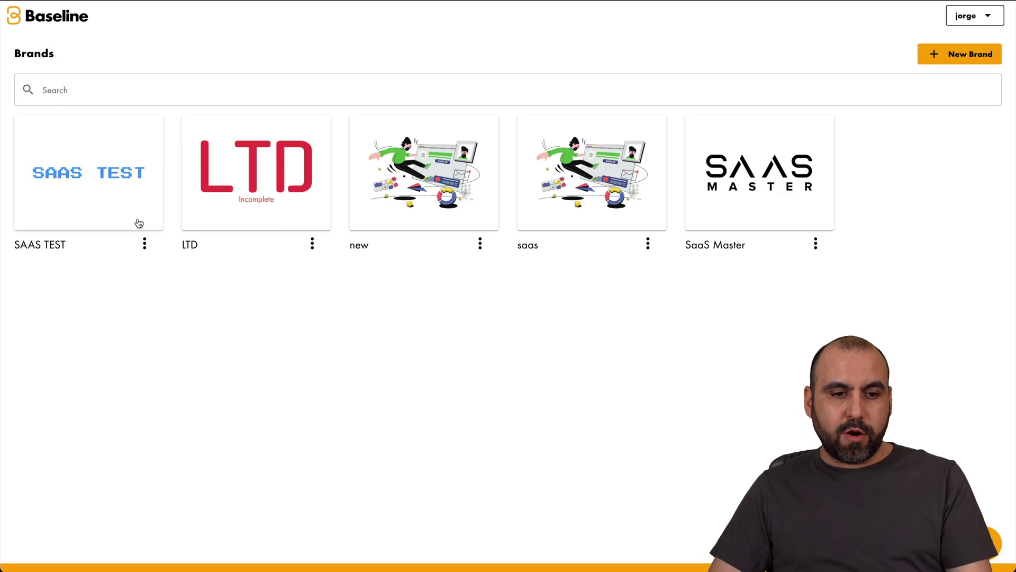
pyautogui.click(144, 246)
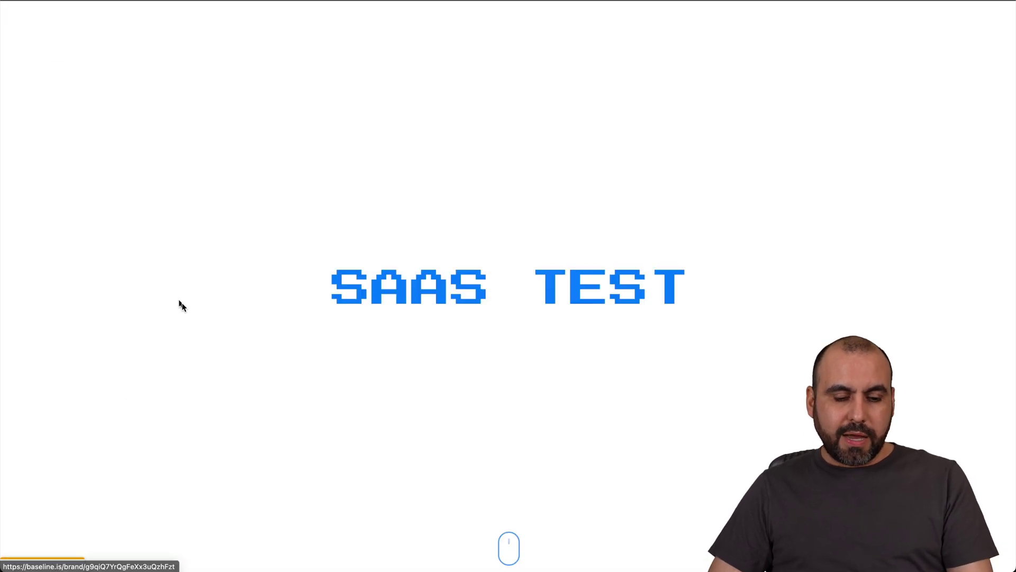
pyautogui.click(63, 554)
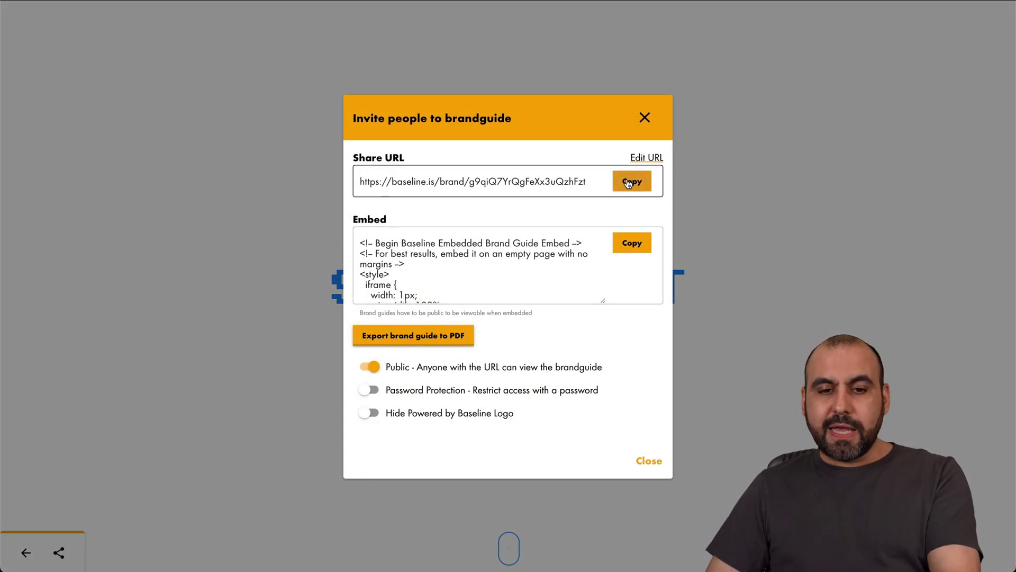
# Copy the brand guide's share URL and inspect the unique part of the link.
pyautogui.click(628, 183)
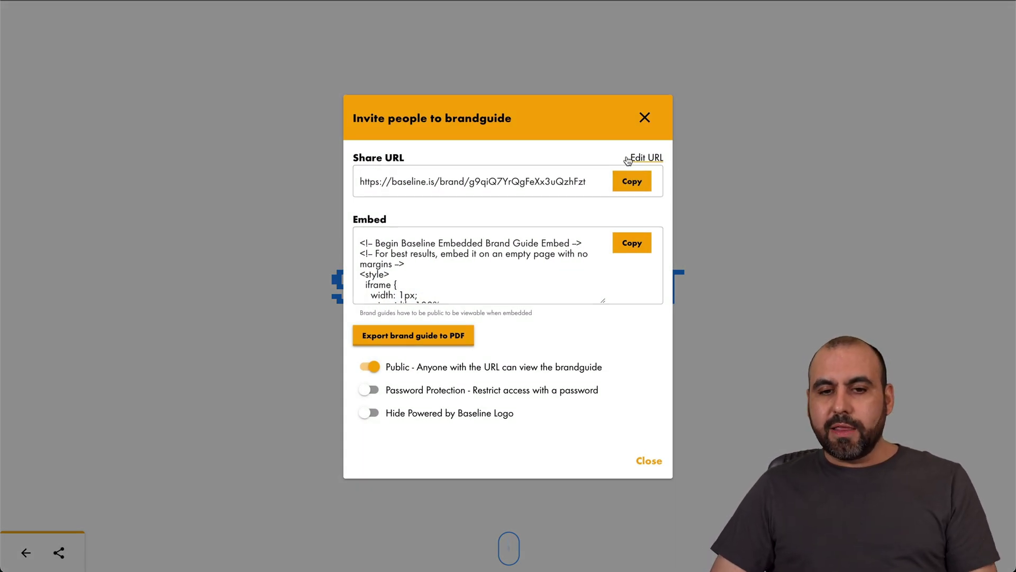
pyautogui.moveTo(472, 186); pyautogui.dragTo(586, 182)
pyautogui.click(584, 183)
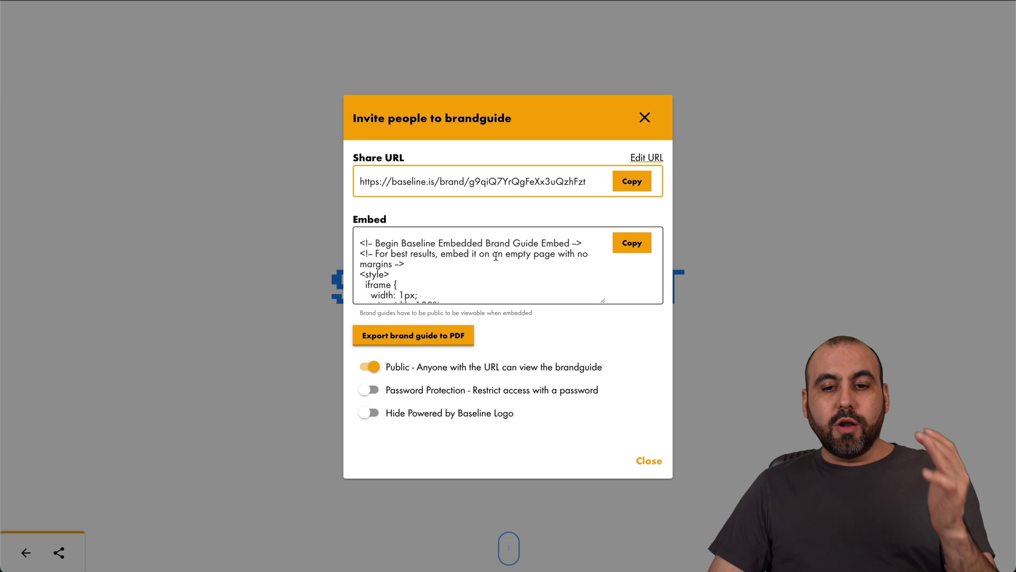
pyautogui.scroll(-3, 496, 256)
pyautogui.scroll(3, 496, 256)
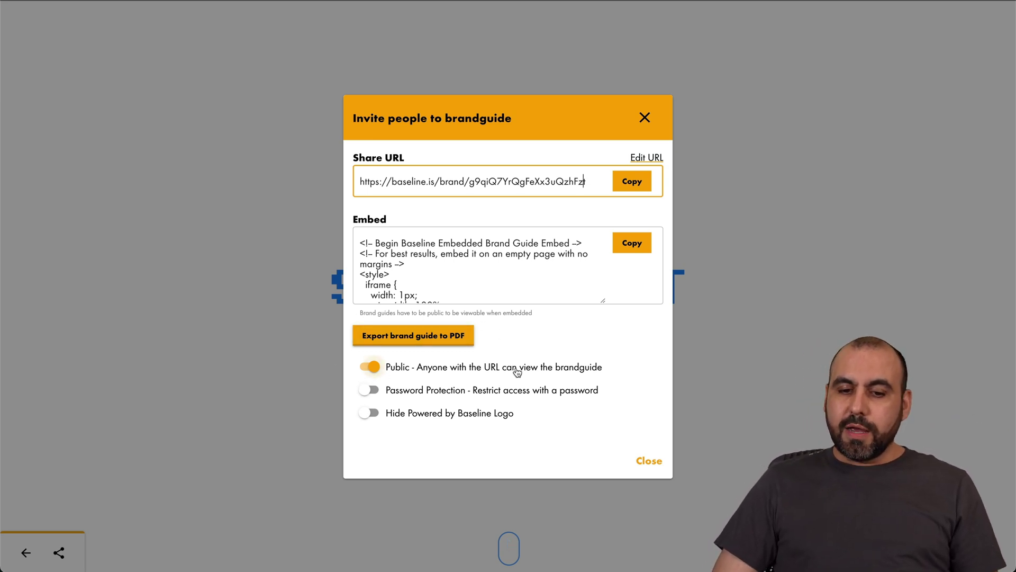
# Try password protection for the brand guide, switch it off again, and hide the Powered by Baseline logo before closing the sharing options.
pyautogui.click(369, 389)
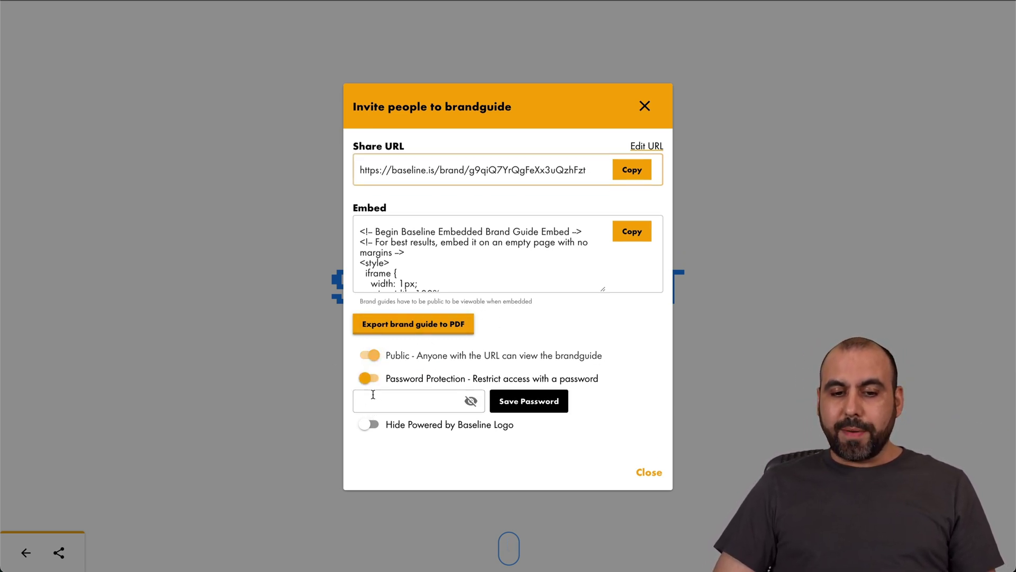
pyautogui.click(376, 382)
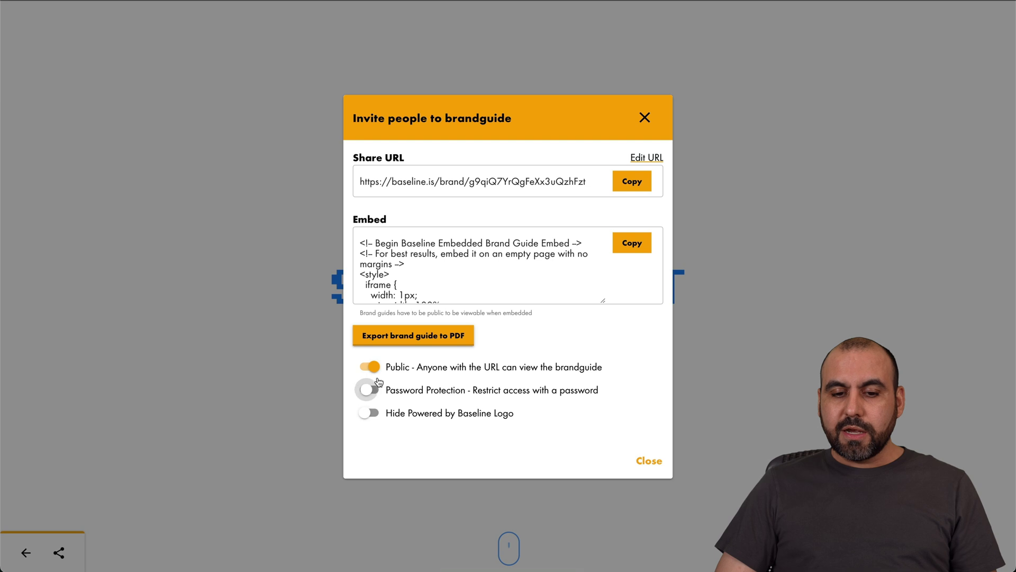
pyautogui.click(373, 417)
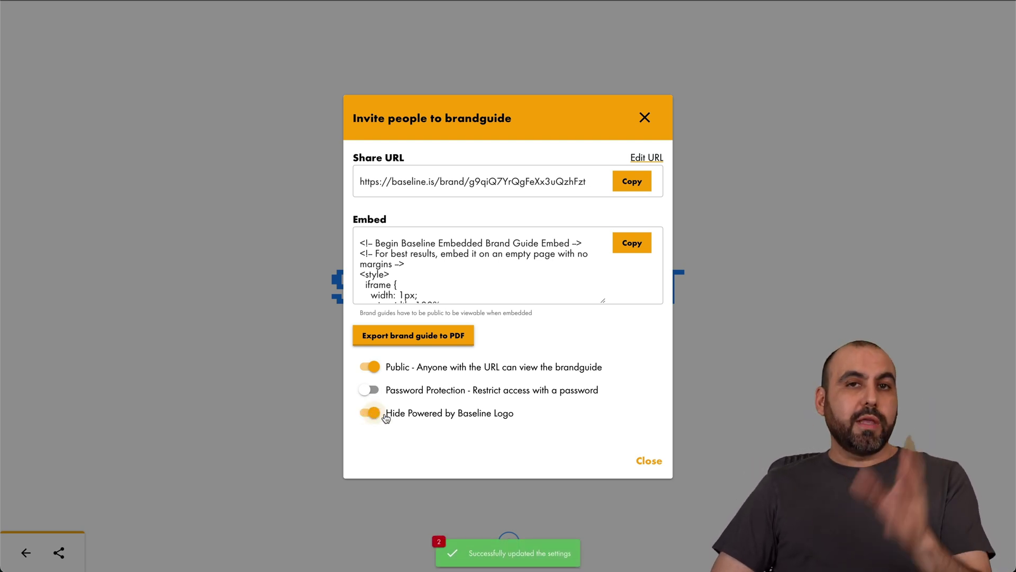
pyautogui.click(649, 460)
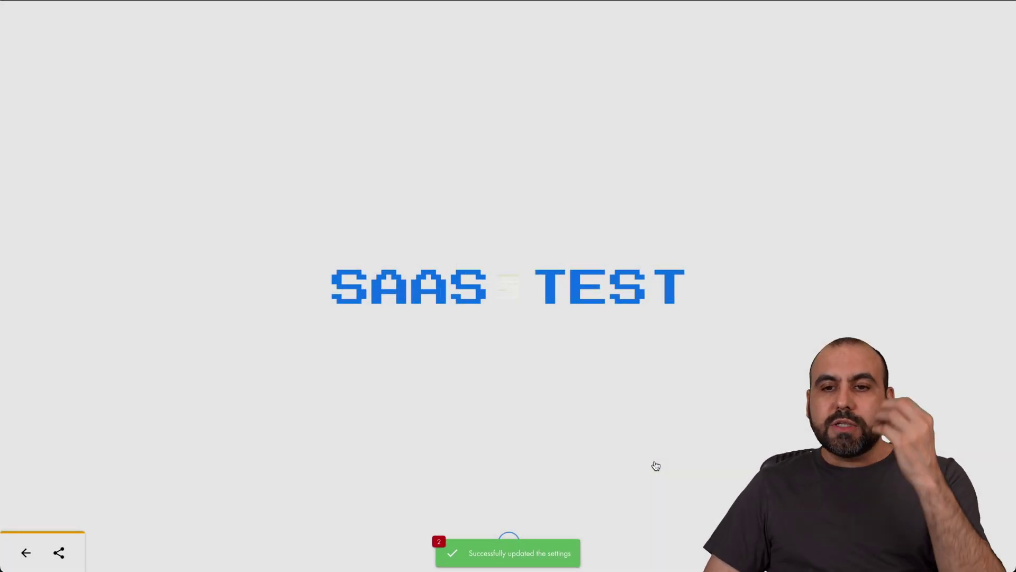